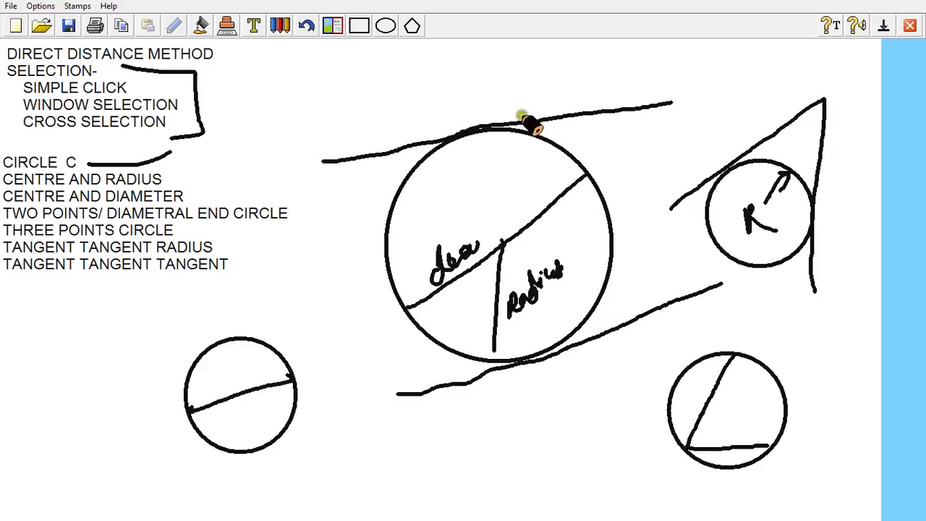
# Annotate the large circle with a radius line reaching its edge, the relation d = 2R, and an arrowed "tangent" label for the upper line
pyautogui.click(499, 241)
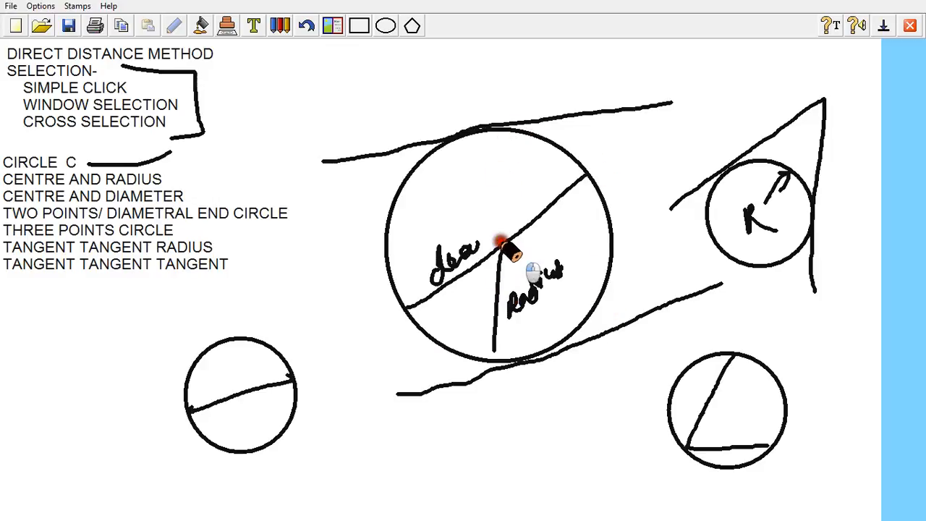
pyautogui.click(493, 351)
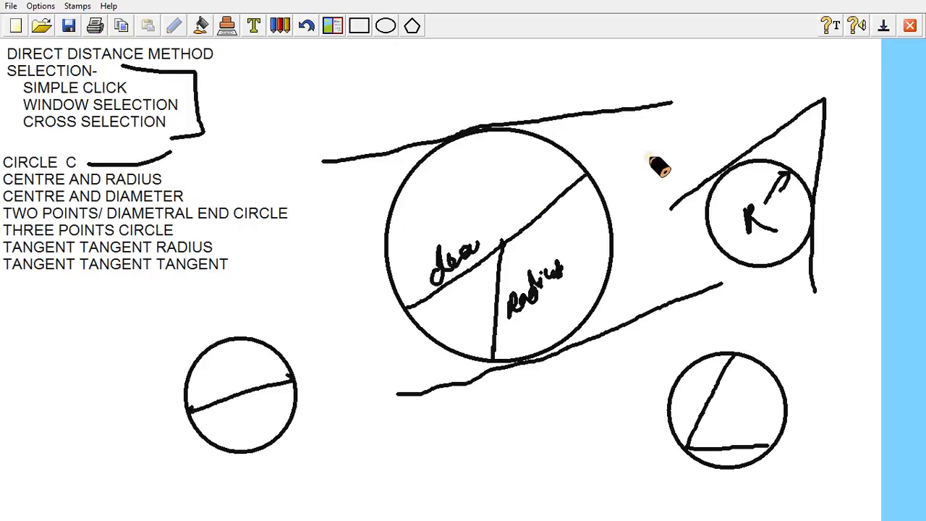
pyautogui.moveTo(647, 160)
pyautogui.mouseDown()
pyautogui.moveTo(638, 155)
pyautogui.moveTo(642, 170)
pyautogui.moveTo(649, 155)
pyautogui.moveTo(655, 179)
pyautogui.moveTo(691, 151)
pyautogui.moveTo(687, 141)
pyautogui.moveTo(720, 134)
pyautogui.moveTo(738, 101)
pyautogui.moveTo(754, 120)
pyautogui.mouseUp()
pyautogui.moveTo(629, 190); pyautogui.dragTo(759, 128)
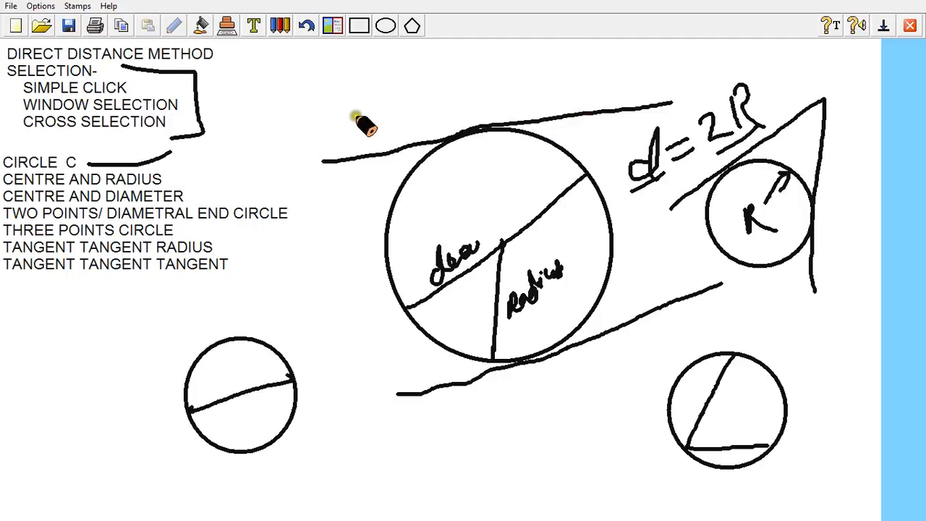
pyautogui.moveTo(380, 87)
pyautogui.mouseDown()
pyautogui.moveTo(351, 130)
pyautogui.moveTo(382, 144)
pyautogui.moveTo(389, 93)
pyautogui.moveTo(492, 89)
pyautogui.moveTo(541, 97)
pyautogui.moveTo(529, 82)
pyautogui.moveTo(547, 70)
pyautogui.mouseUp()
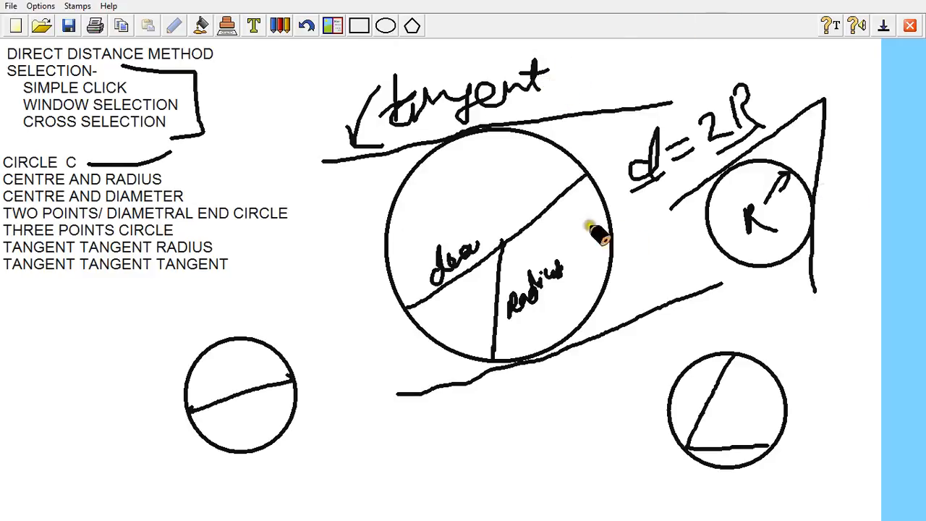
# Switch to AutoCAD and review the available methods for creating a circle
pyautogui.hotkey('alt', 'Tab')
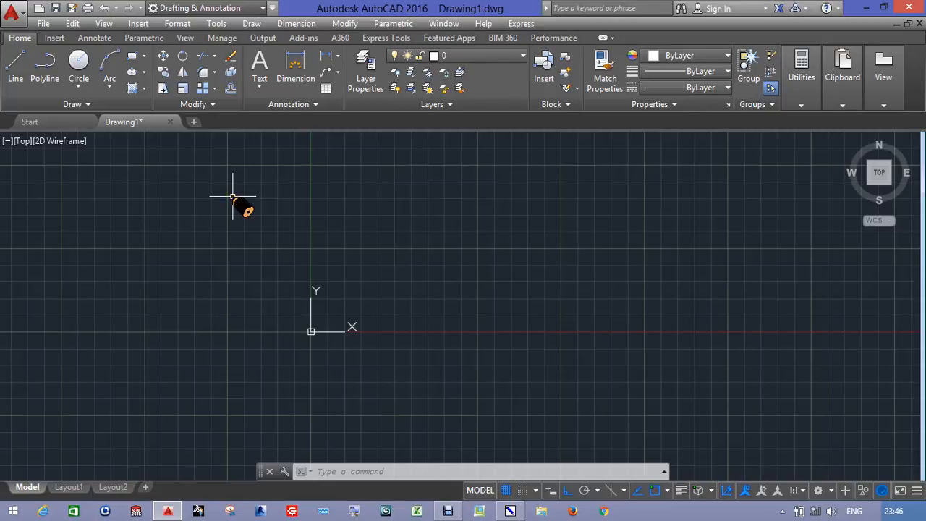
pyautogui.click(79, 87)
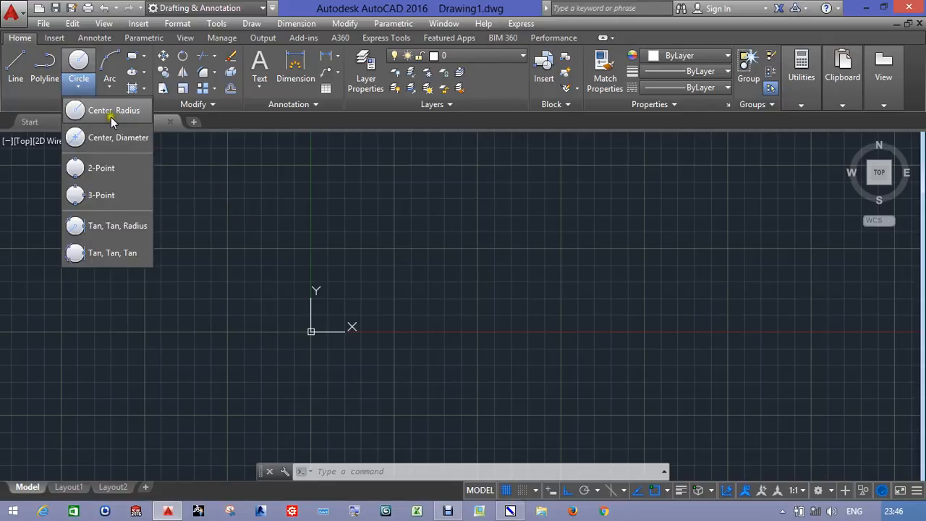
pyautogui.click(393, 473)
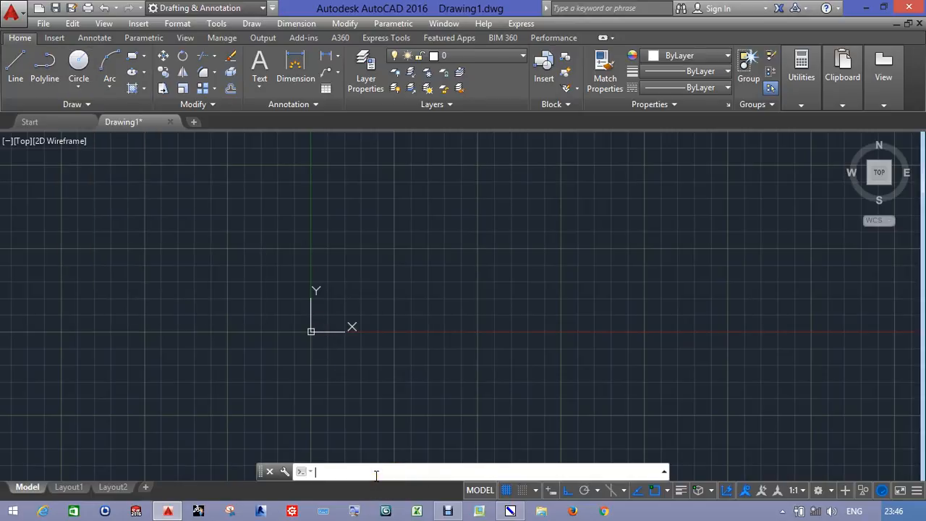
pyautogui.click(80, 88)
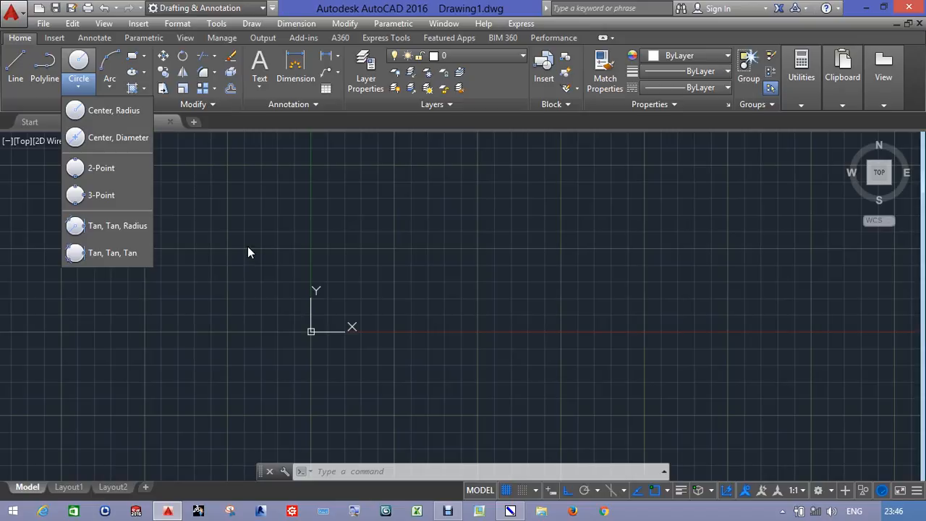
# Switch to the whiteboard and sketch a small circle beside the diameter circle, labelling its centre 0,0 and its radius R 15
pyautogui.click(506, 513)
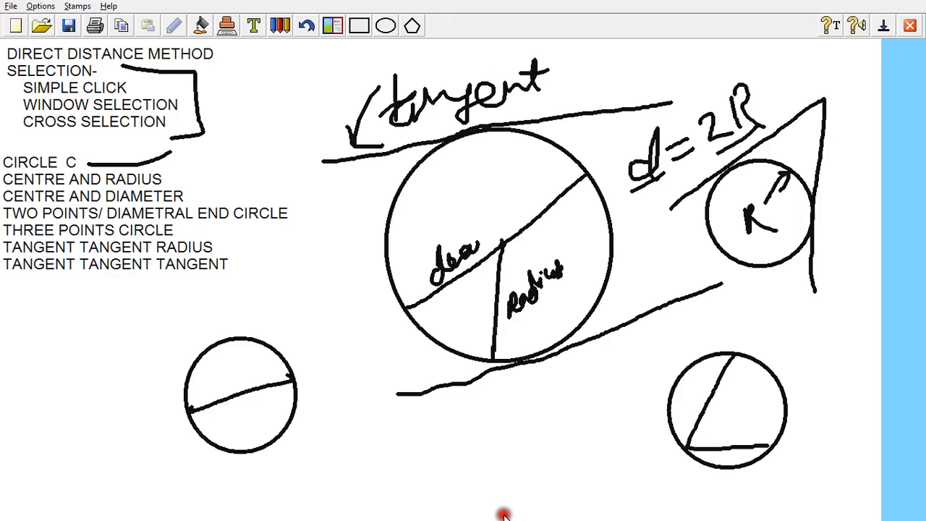
pyautogui.click(386, 25)
pyautogui.moveTo(52, 367); pyautogui.dragTo(120, 442)
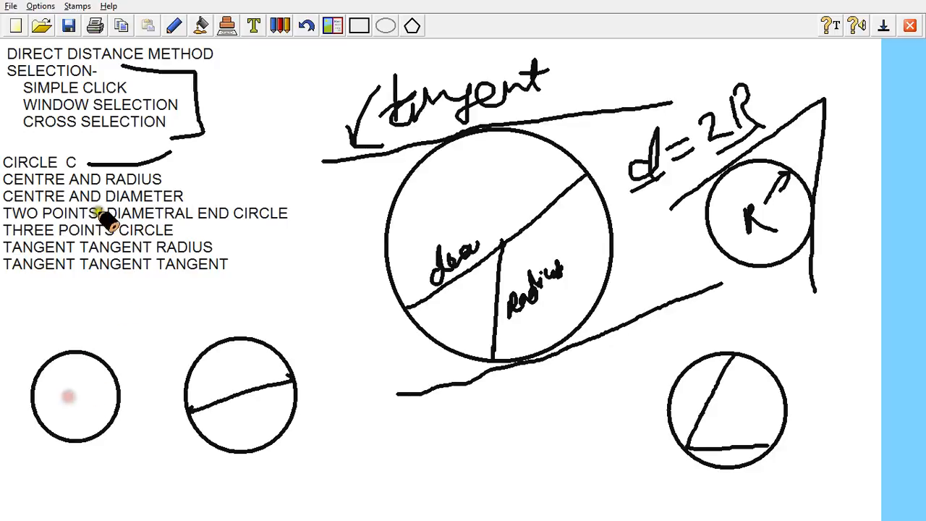
pyautogui.click(176, 26)
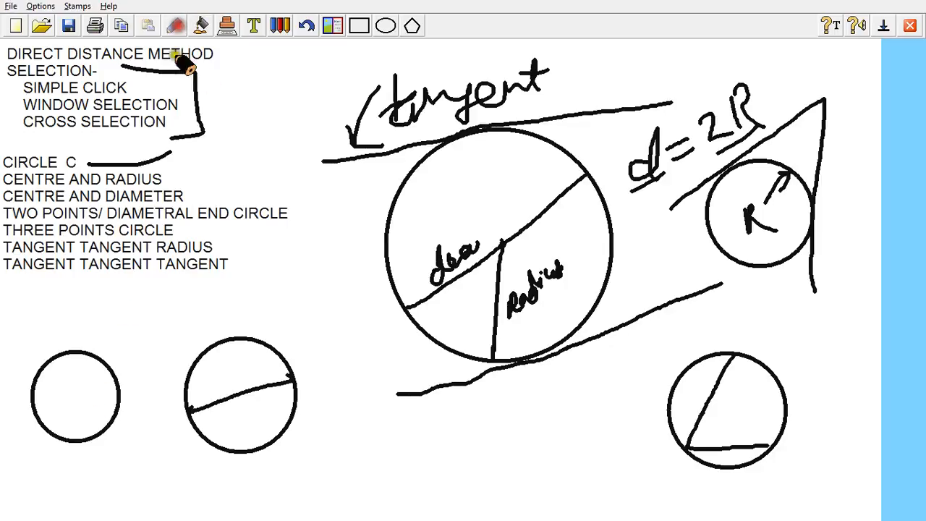
pyautogui.click(70, 397)
pyautogui.moveTo(66, 406)
pyautogui.mouseDown()
pyautogui.moveTo(74, 413)
pyautogui.moveTo(82, 401)
pyautogui.mouseUp()
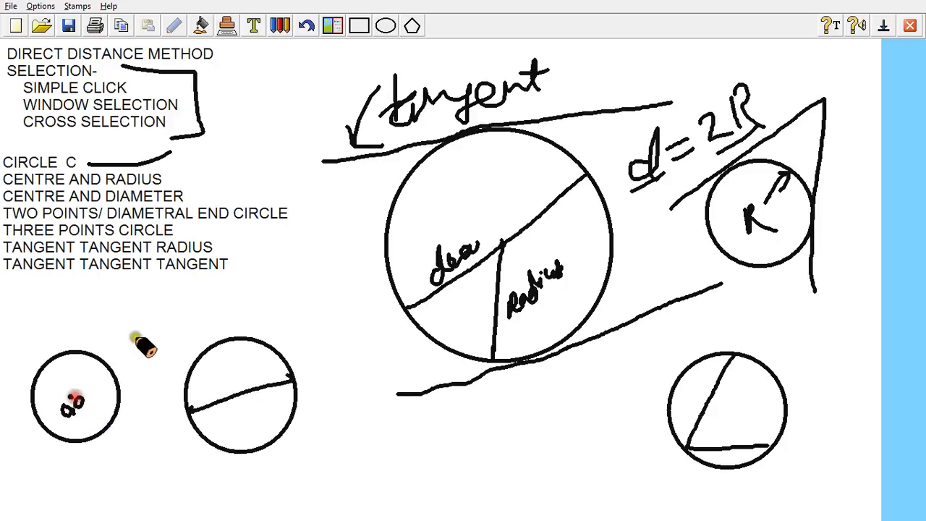
pyautogui.moveTo(103, 357)
pyautogui.mouseDown()
pyautogui.moveTo(133, 333)
pyautogui.moveTo(113, 359)
pyautogui.mouseUp()
pyautogui.moveTo(147, 322); pyautogui.dragTo(151, 346)
pyautogui.moveTo(147, 321)
pyautogui.mouseDown()
pyautogui.moveTo(165, 336)
pyautogui.moveTo(179, 304)
pyautogui.moveTo(185, 315)
pyautogui.mouseUp()
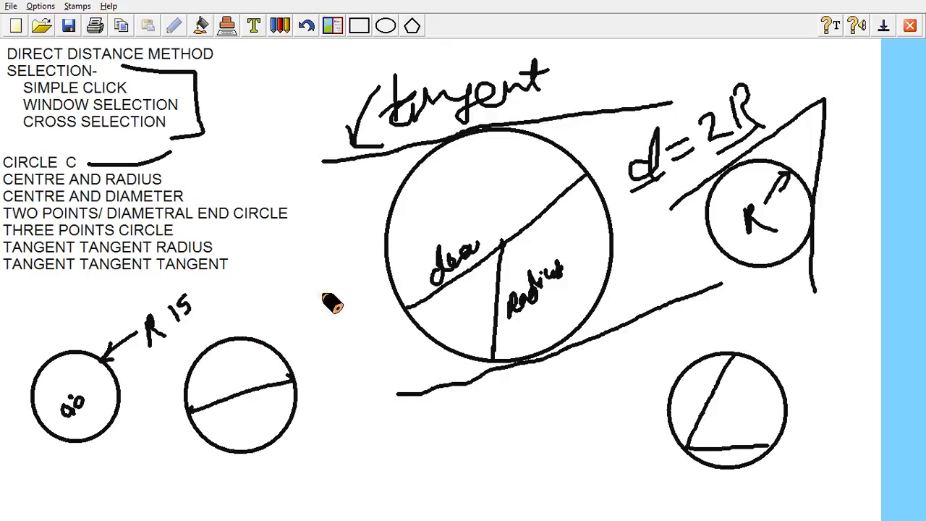
# Switch to AutoCAD and draw a circle centred at 0,0 with a radius of 15
pyautogui.hotkey('alt', 'Tab')
pyautogui.click(409, 468)
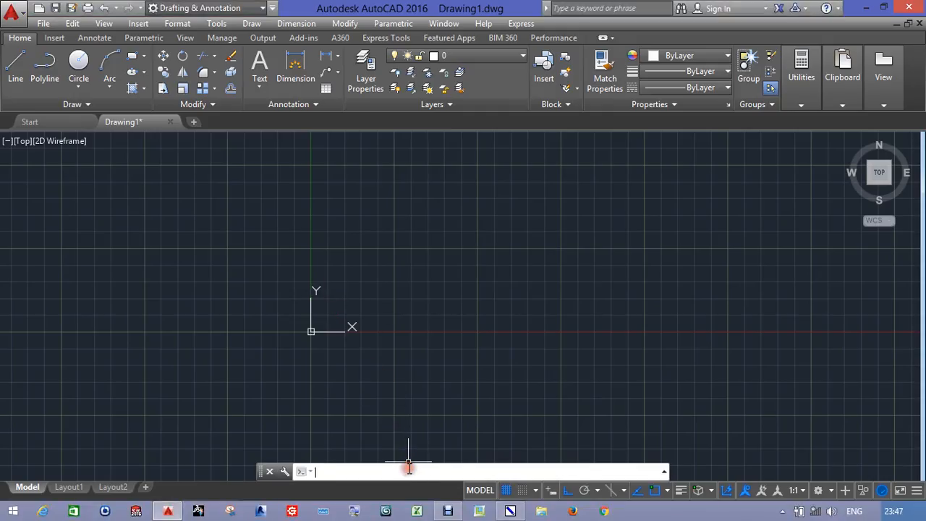
pyautogui.write('c')
pyautogui.press('Return')
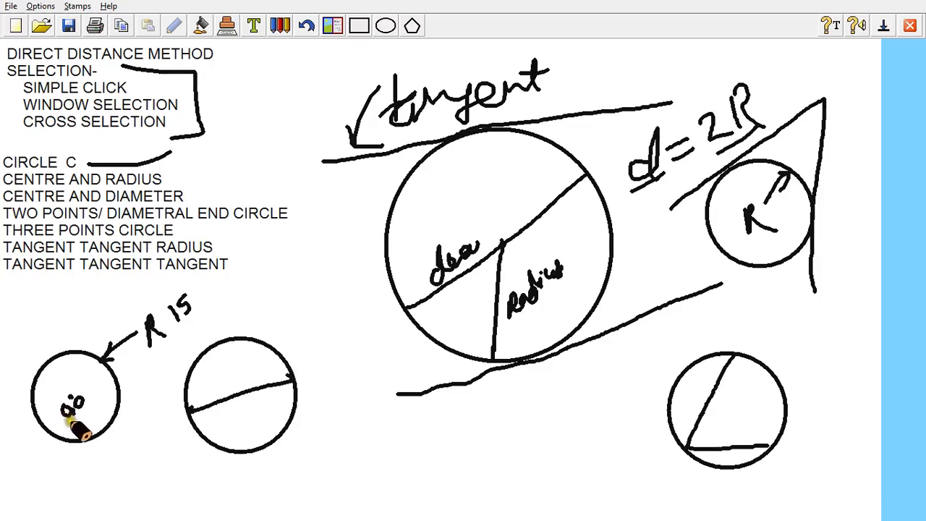
pyautogui.moveTo(73, 419); pyautogui.dragTo(98, 406)
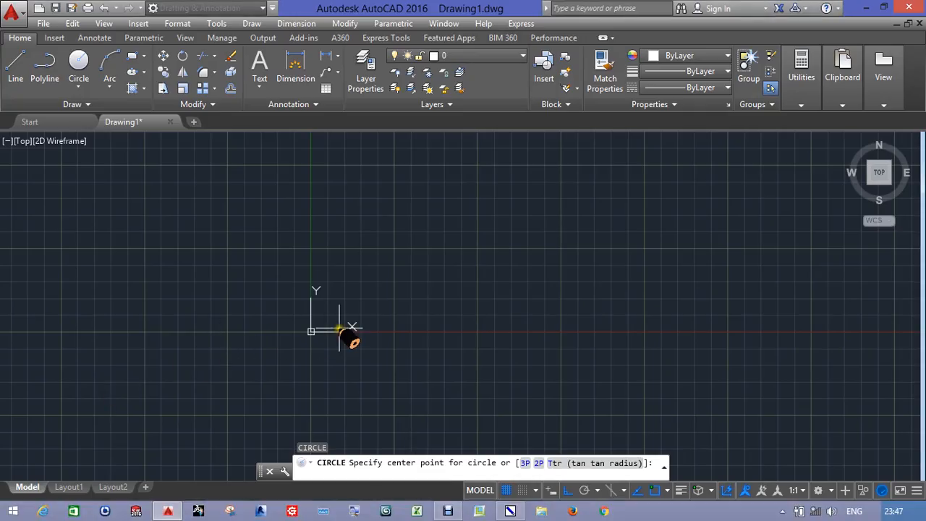
pyautogui.write('0,')
pyautogui.press('Return')
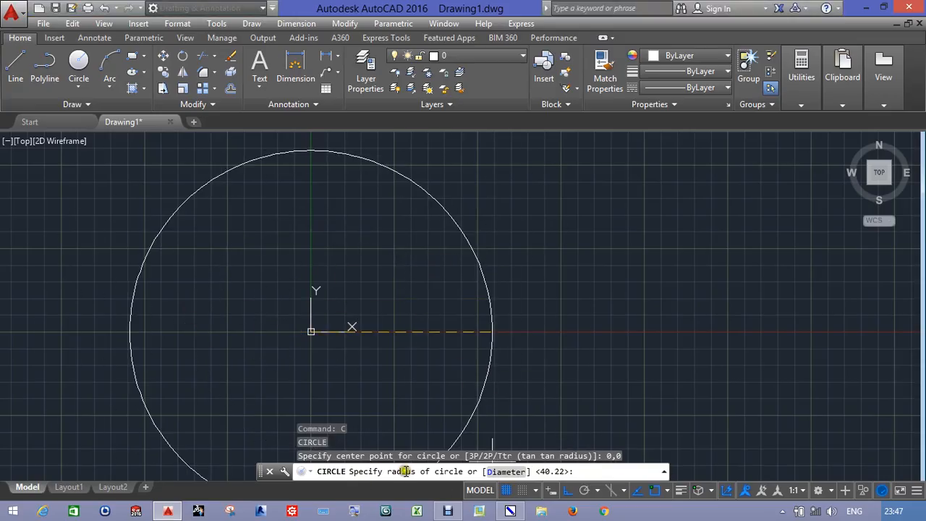
pyautogui.click(591, 469)
pyautogui.write('15')
pyautogui.press('Return')
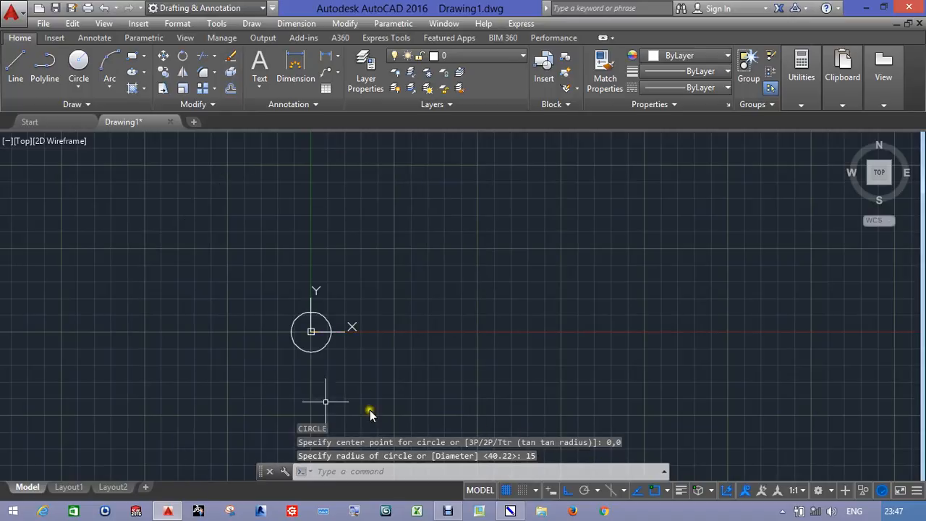
# Add a radius dimension to the circle, placing its text outside the circle
pyautogui.scroll(5, 289, 350)
pyautogui.moveTo(357, 316); pyautogui.dragTo(341, 353, button='middle')
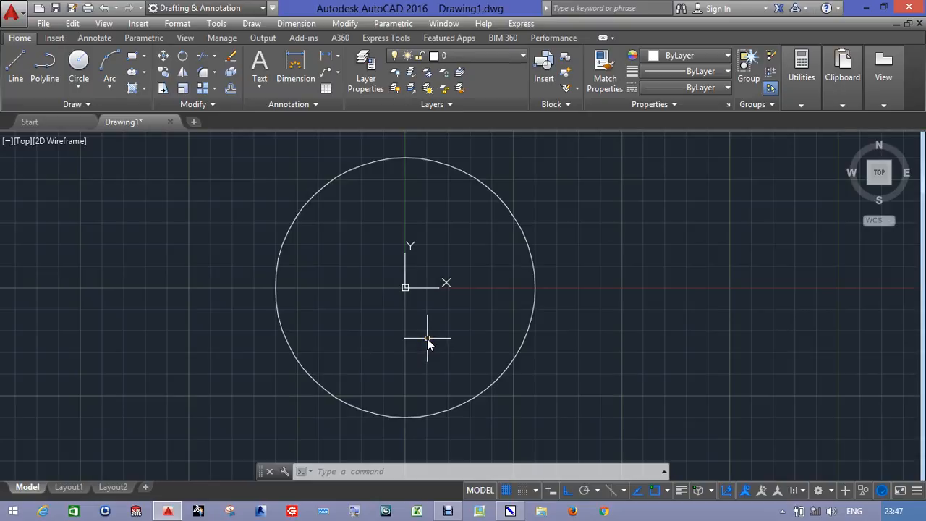
pyautogui.write('D')
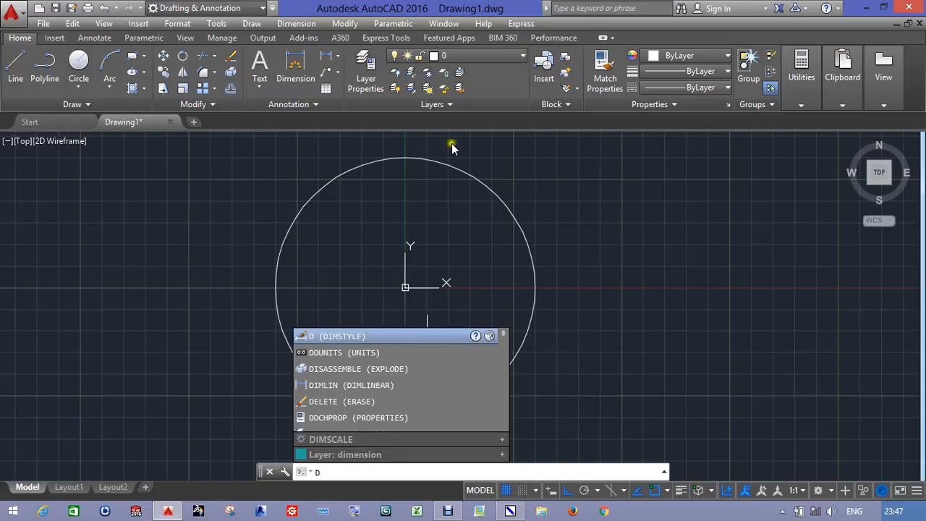
pyautogui.click(339, 56)
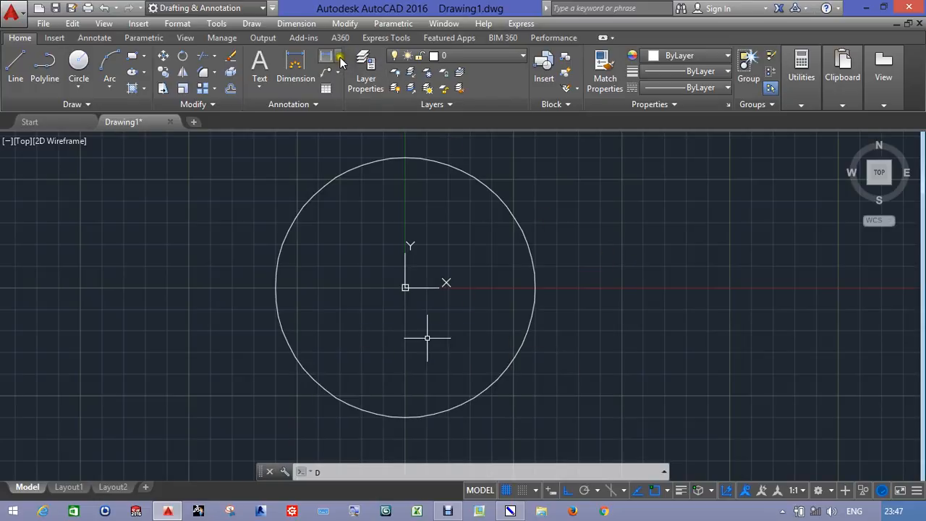
pyautogui.click(339, 58)
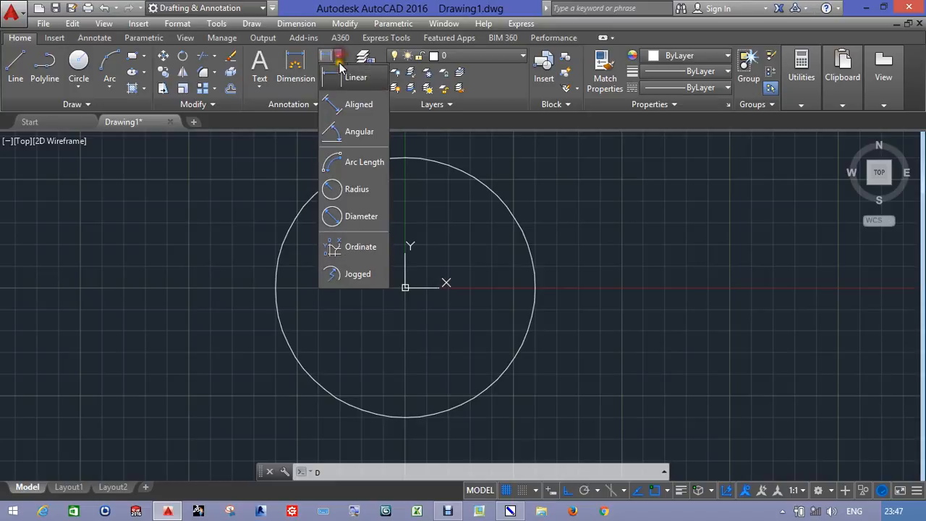
pyautogui.click(631, 286)
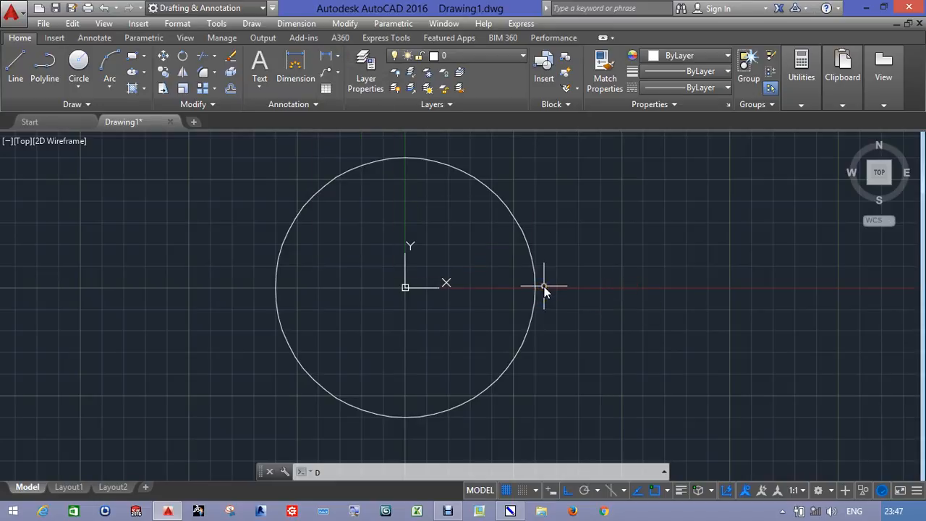
pyautogui.click(350, 473)
pyautogui.write('DRA')
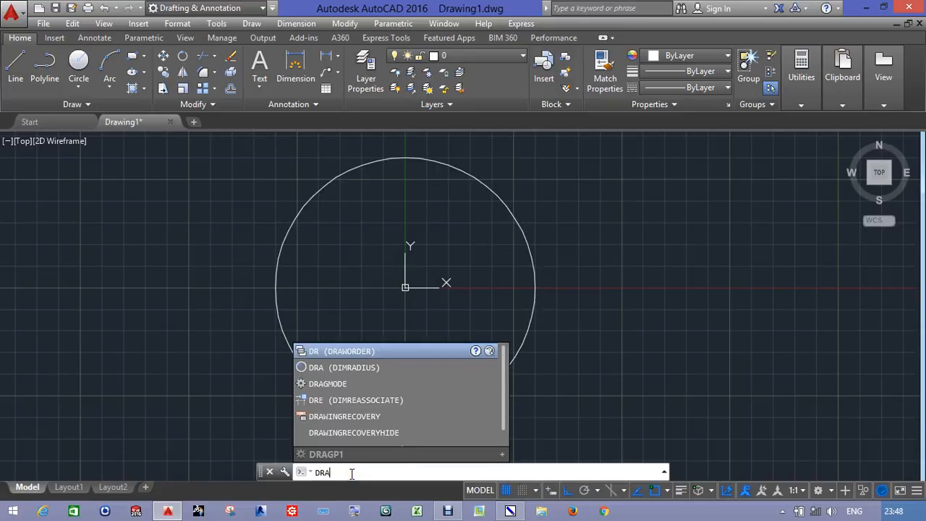
pyautogui.press('Return')
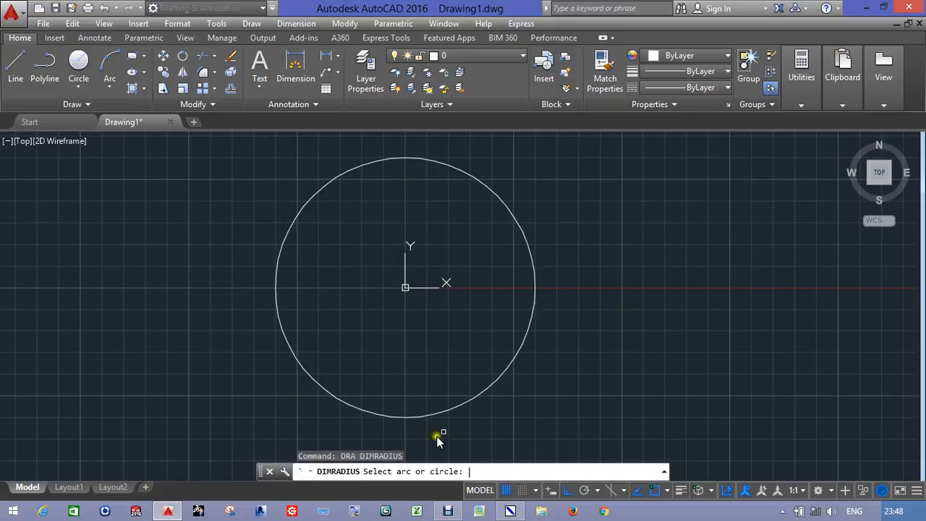
pyautogui.click(533, 259)
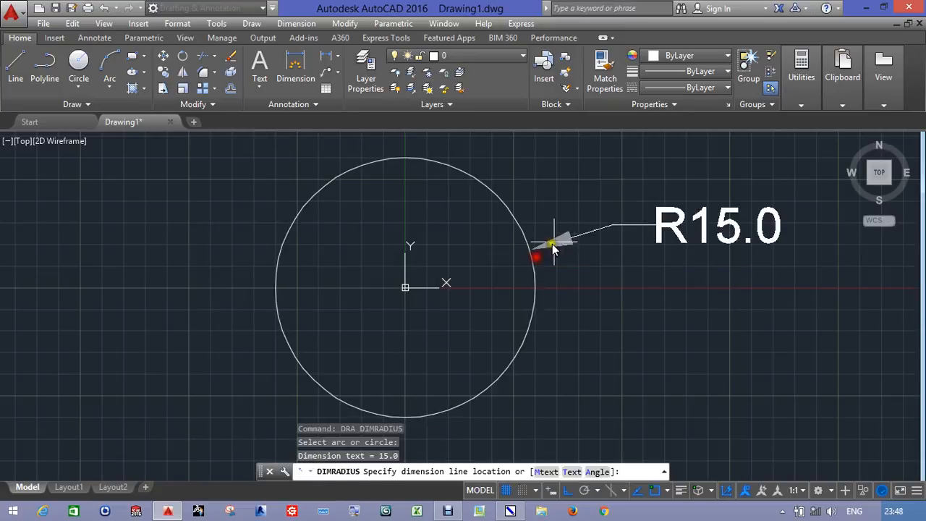
pyautogui.click(702, 321)
# Erase the radius dimension and the circle from the drawing
pyautogui.moveTo(713, 311)
pyautogui.mouseDown(button='middle')
pyautogui.moveTo(554, 337)
pyautogui.moveTo(583, 326)
pyautogui.mouseUp(button='middle')
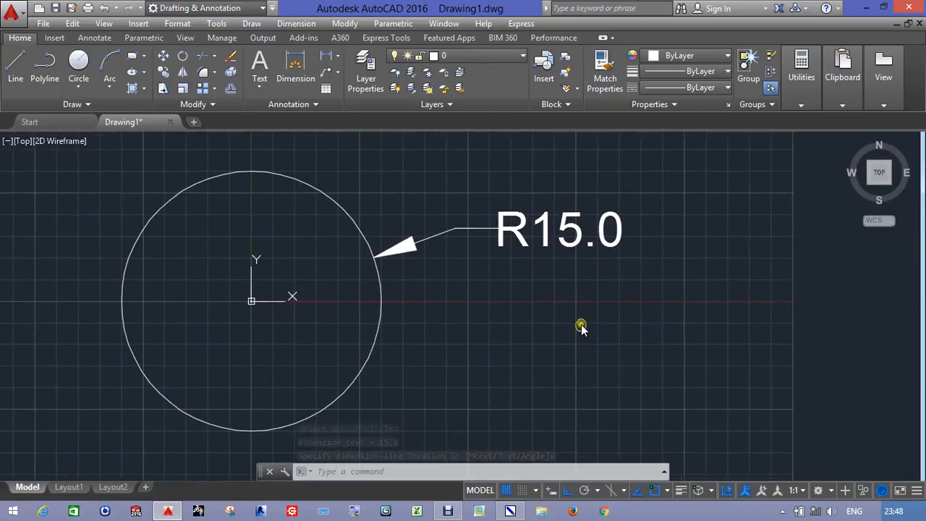
pyautogui.click(652, 210)
pyautogui.click(533, 292)
pyautogui.press('Delete')
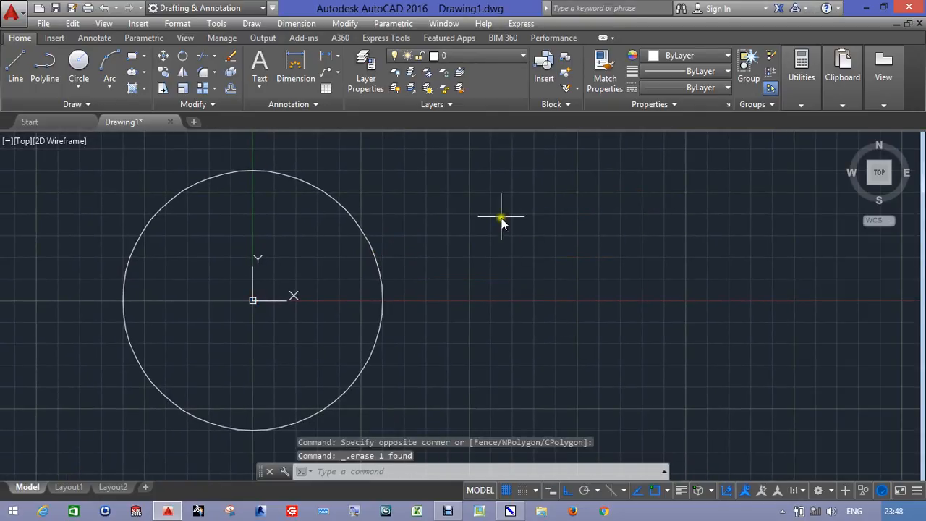
pyautogui.click(499, 217)
pyautogui.click(327, 296)
pyautogui.press('Delete')
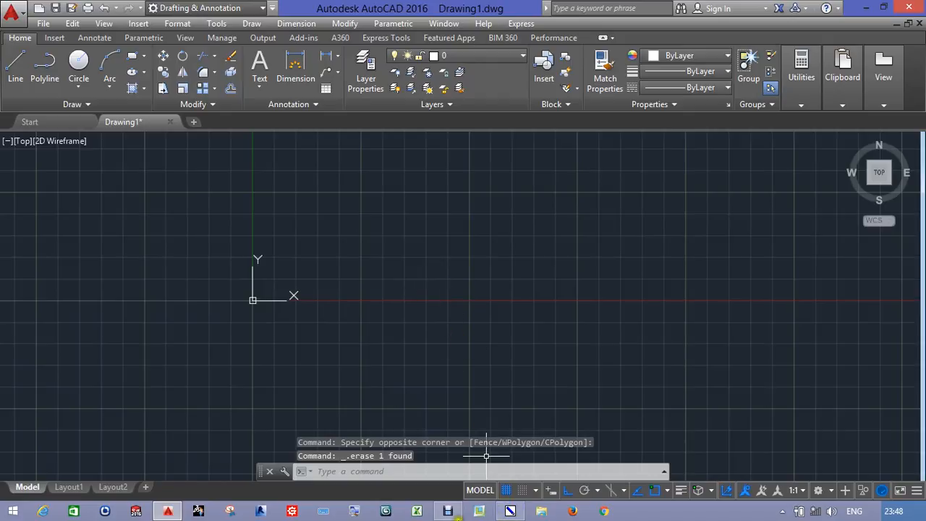
# Switch to the whiteboard and write D = 30 below the R 15 note
pyautogui.click(504, 511)
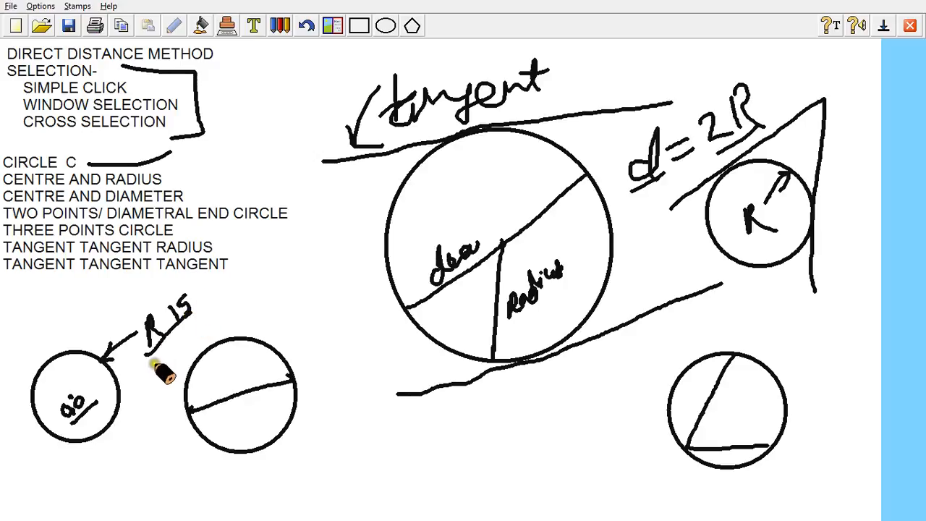
pyautogui.moveTo(148, 358)
pyautogui.mouseDown()
pyautogui.moveTo(162, 393)
pyautogui.moveTo(196, 327)
pyautogui.moveTo(212, 341)
pyautogui.moveTo(204, 339)
pyautogui.moveTo(217, 331)
pyautogui.moveTo(212, 304)
pyautogui.moveTo(243, 302)
pyautogui.mouseUp()
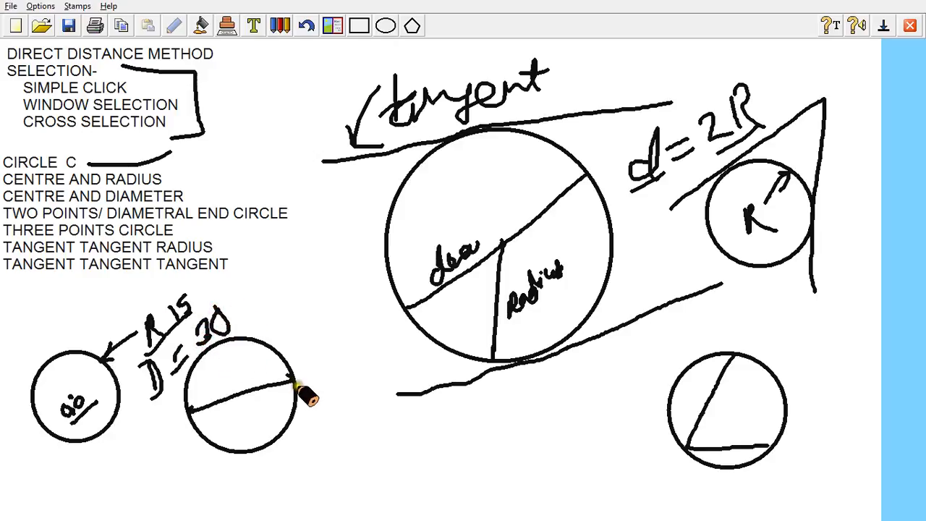
# Switch to AutoCAD and draw a circle centred at 0,0 with a diameter of 30
pyautogui.hotkey('alt', 'Tab')
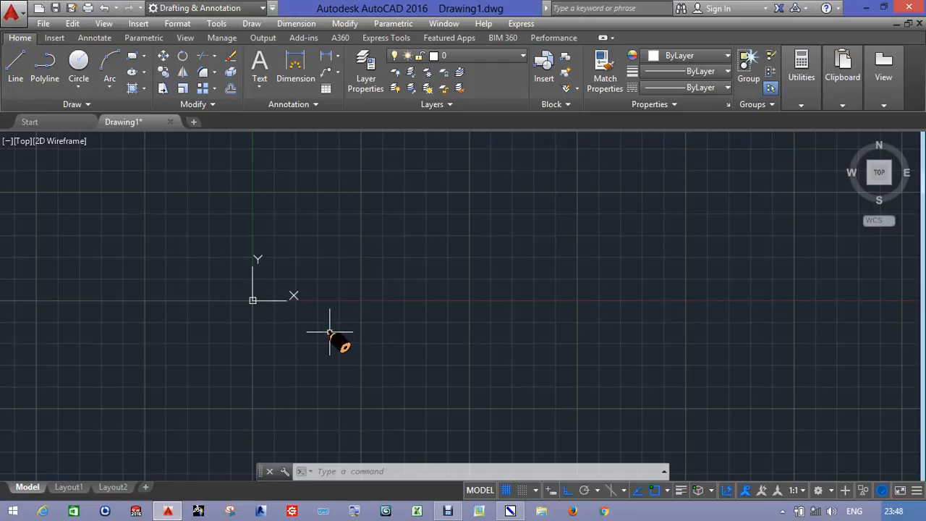
pyautogui.write('c')
pyautogui.press('Return')
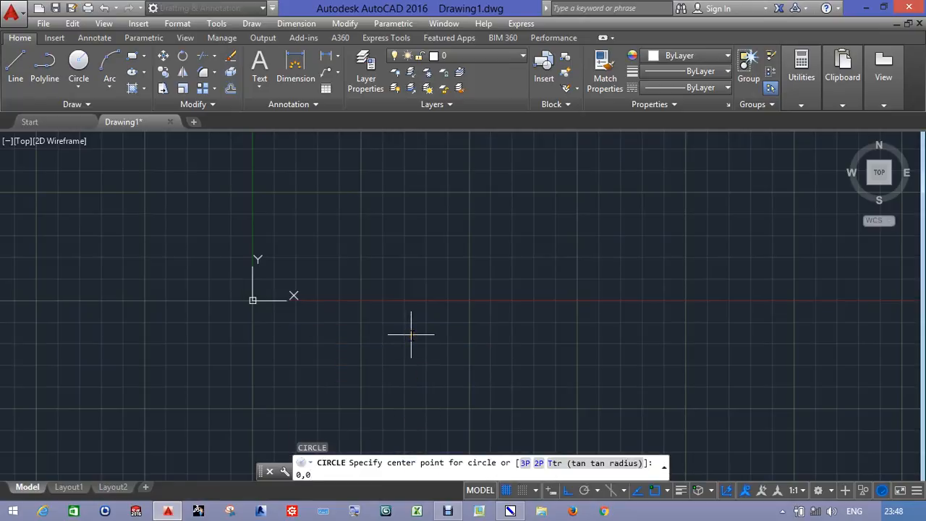
pyautogui.write('0,0')
pyautogui.press('Return')
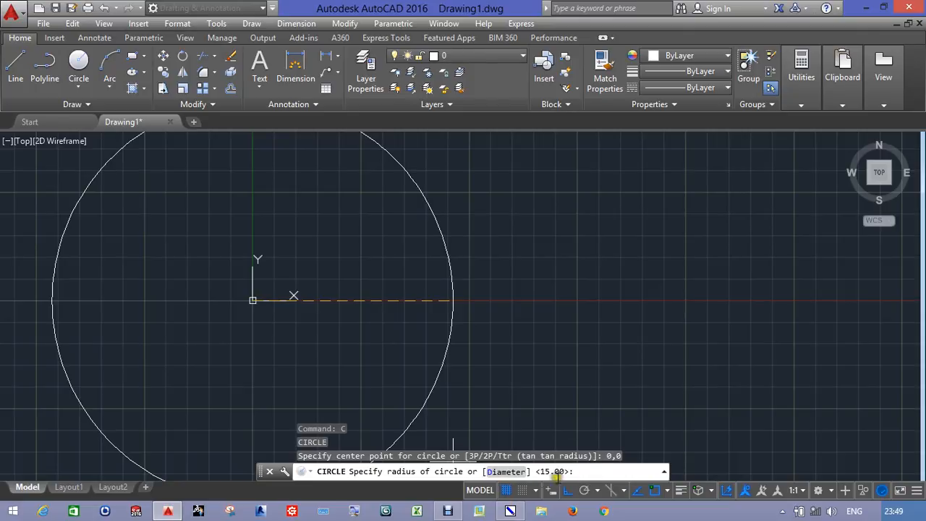
pyautogui.click(593, 473)
pyautogui.press('Return')
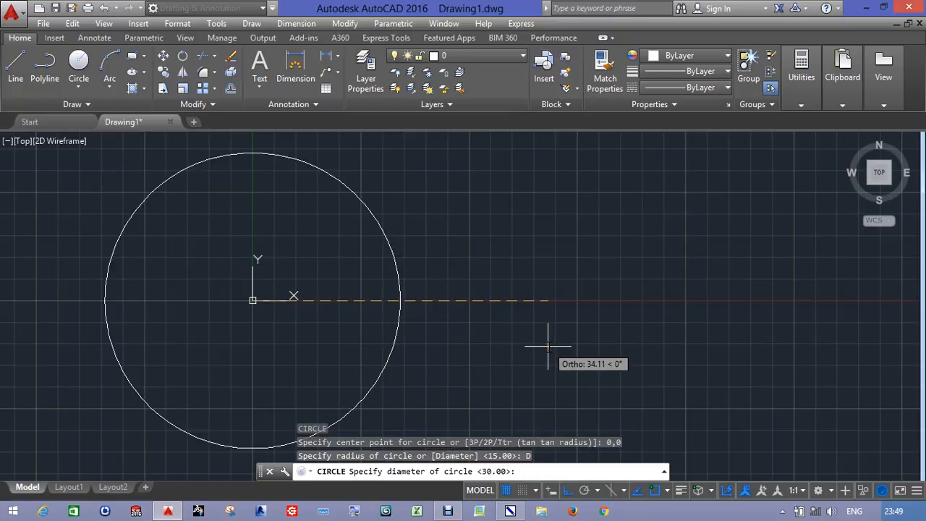
pyautogui.write('30')
pyautogui.press('Return')
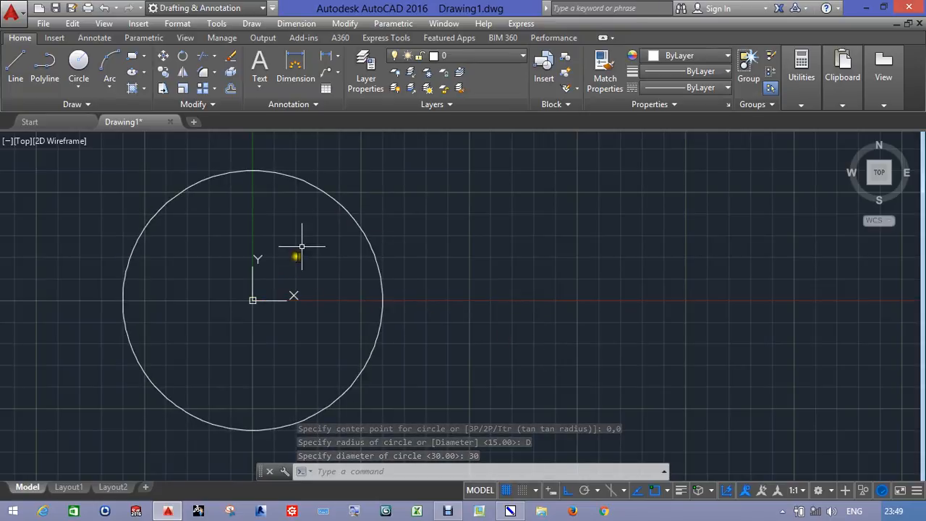
# Add a radius dimension to the circle, placing its text outside the circle's upper right
pyautogui.write('D')
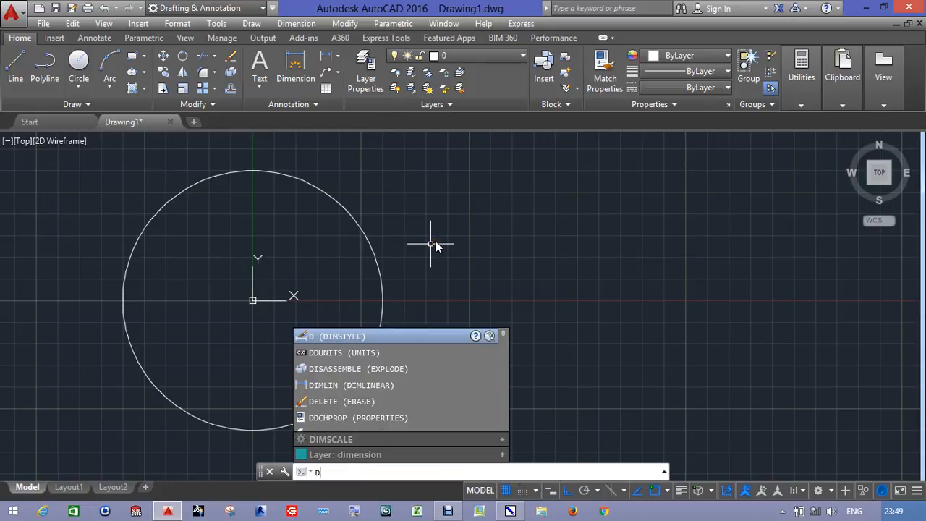
pyautogui.write('RA')
pyautogui.press('Return')
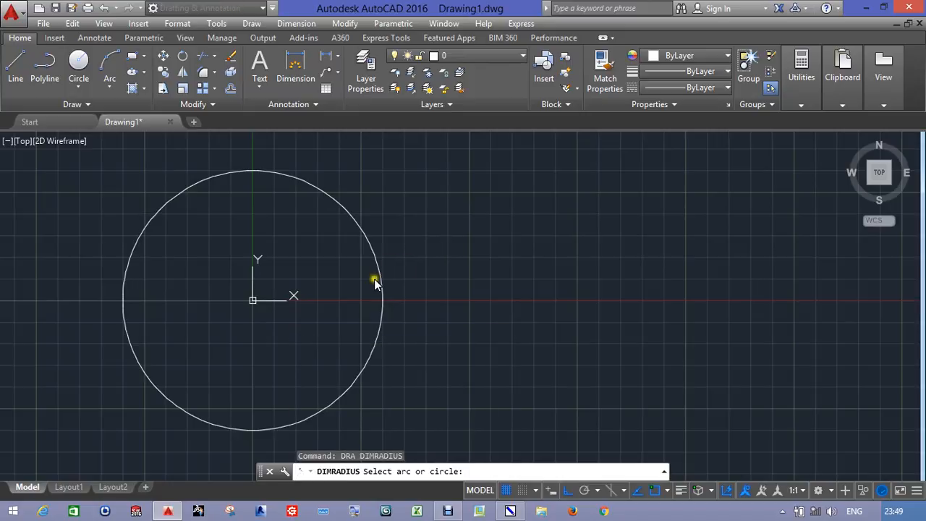
pyautogui.click(377, 278)
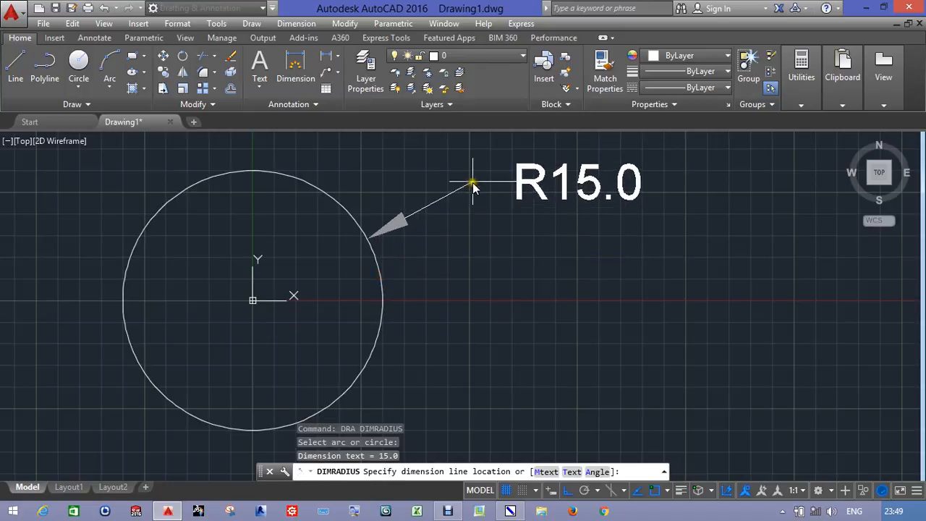
pyautogui.click(434, 165)
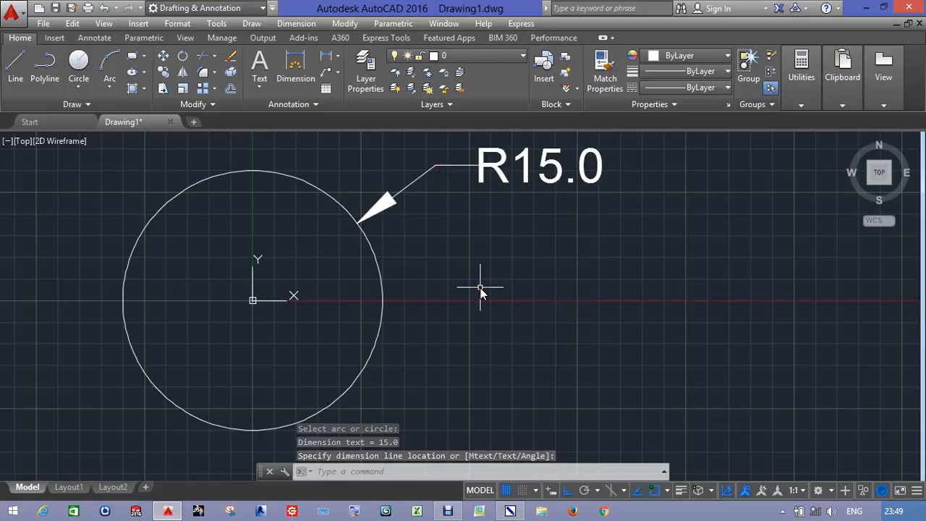
# Add a diameter dimension to the circle, placing its text outside the circle below the radius dimension
pyautogui.write('d')
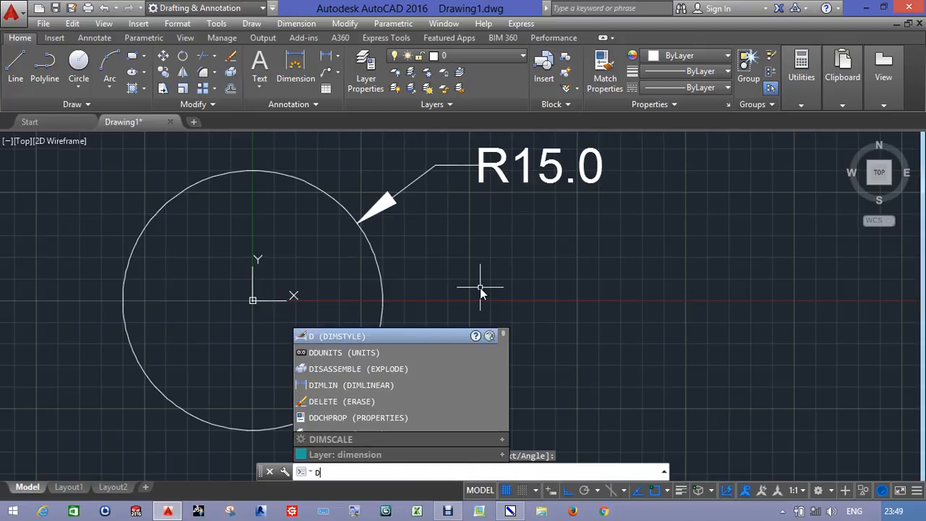
pyautogui.write('d')
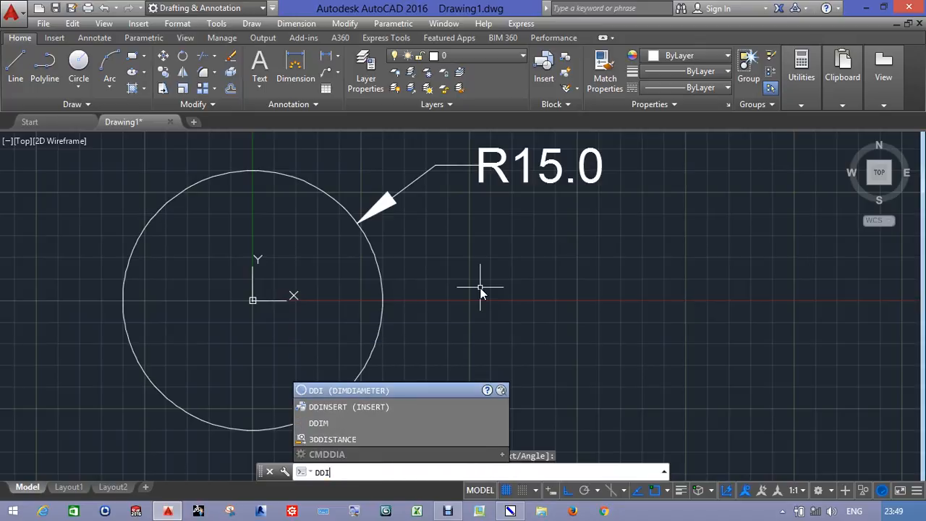
pyautogui.press('Return')
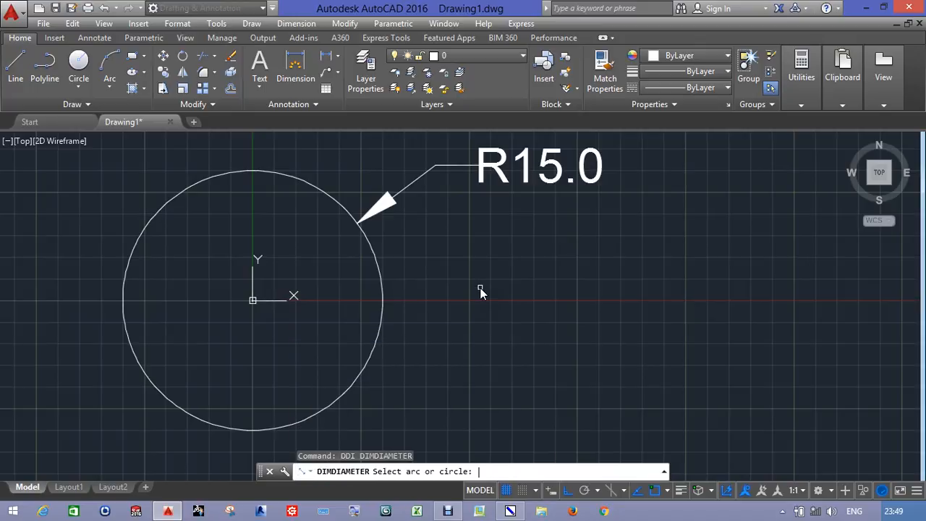
pyautogui.click(370, 361)
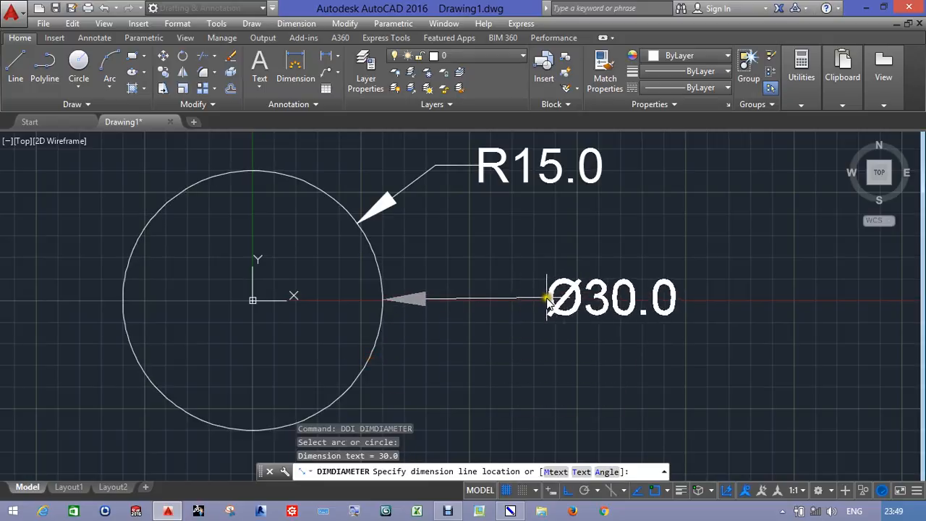
pyautogui.click(569, 282)
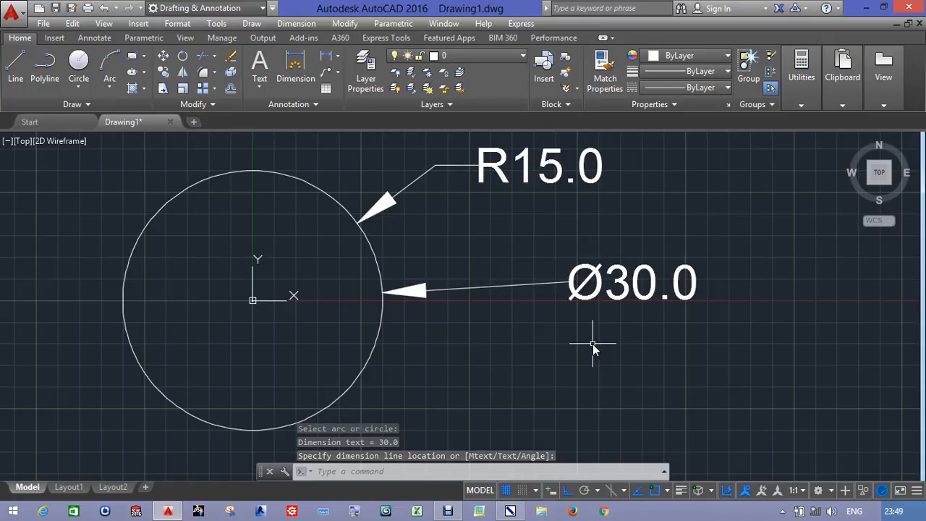
# Erase the radius and diameter dimensions together with the circle
pyautogui.click(617, 148)
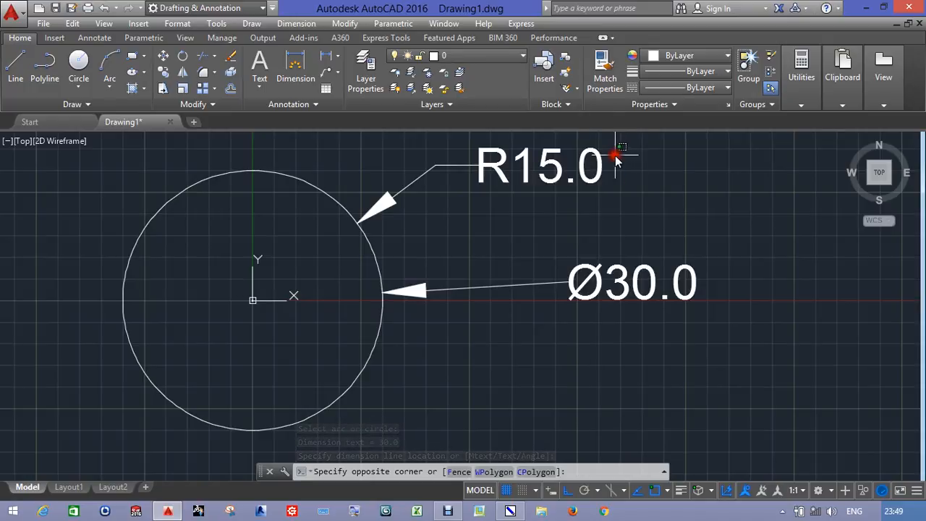
pyautogui.click(503, 340)
pyautogui.press('Delete')
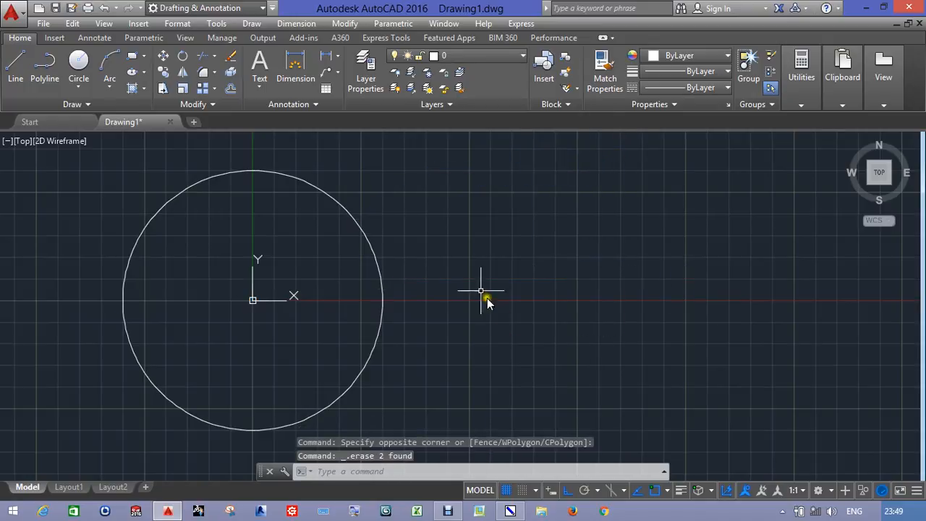
pyautogui.click(455, 234)
pyautogui.click(344, 314)
pyautogui.press('Delete')
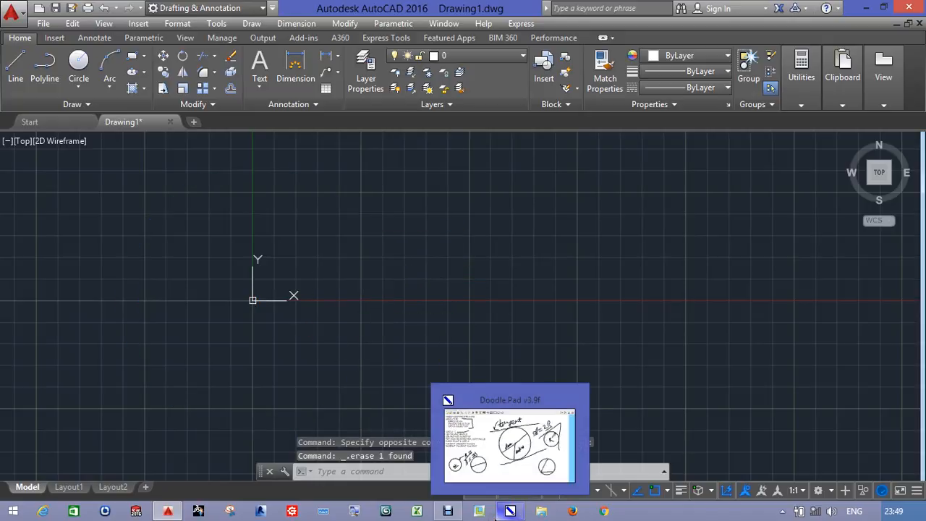
# Check the list of circle methods on the whiteboard, return to AutoCAD and draw a horizontal line above the X axis
pyautogui.click(496, 515)
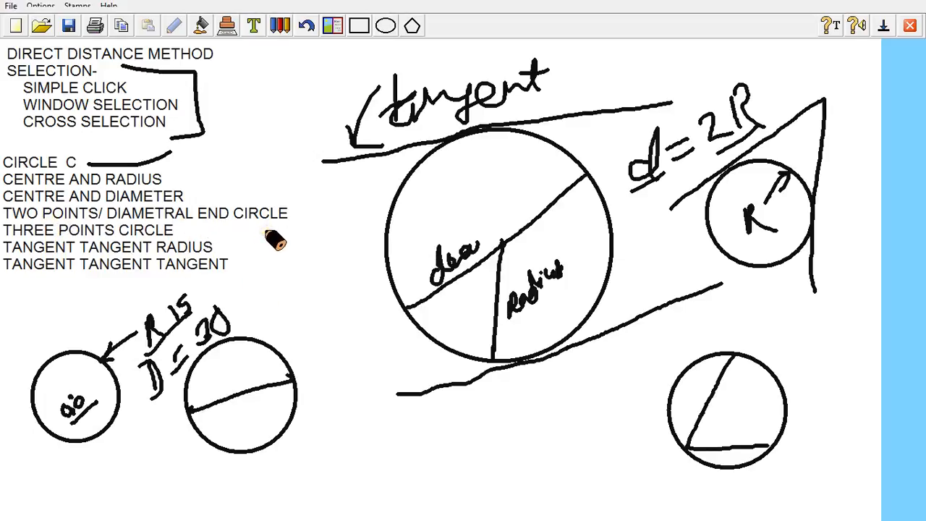
pyautogui.hotkey('alt', 'Tab')
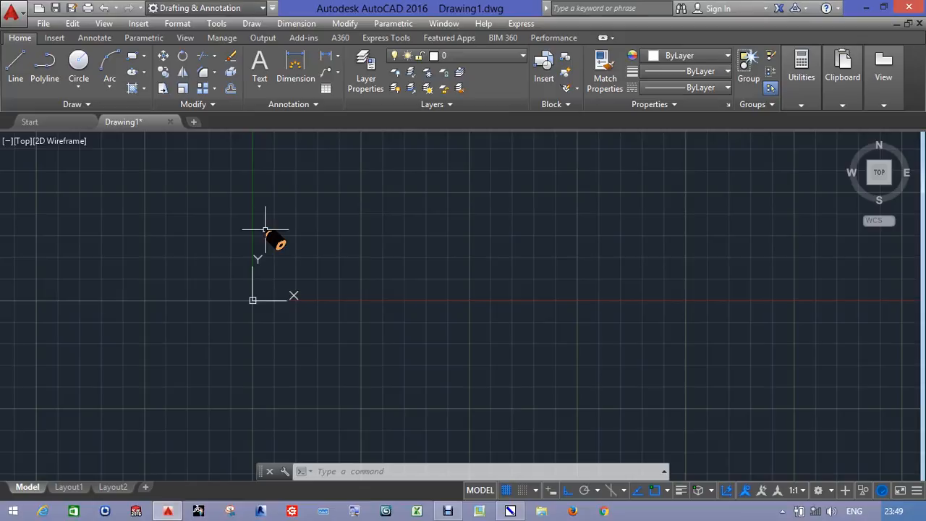
pyautogui.click(16, 63)
pyautogui.click(321, 227)
pyautogui.click(526, 188)
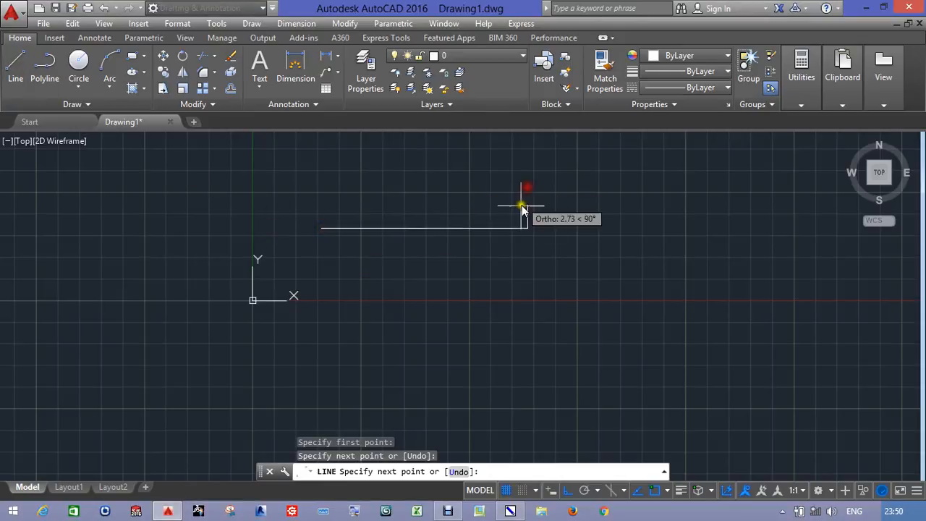
pyautogui.press('Escape')
pyautogui.moveTo(455, 167); pyautogui.dragTo(450, 227, button='middle')
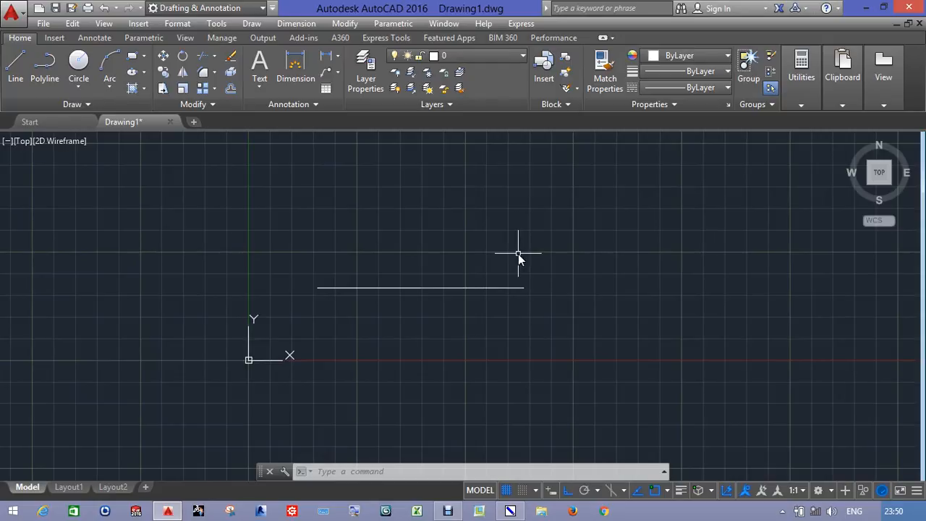
# Draw a two-point (2P) circle using the horizontal line's two endpoints as its diameter ends
pyautogui.write('c')
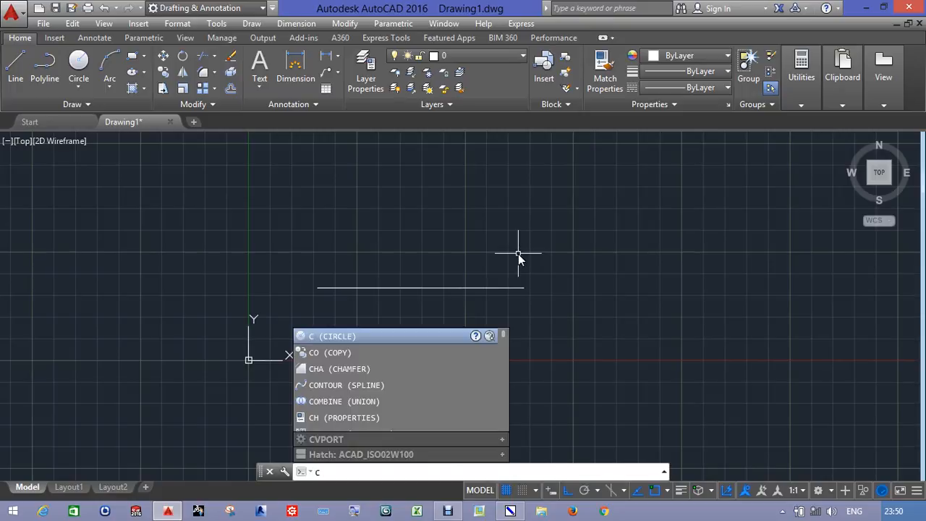
pyautogui.press('Return')
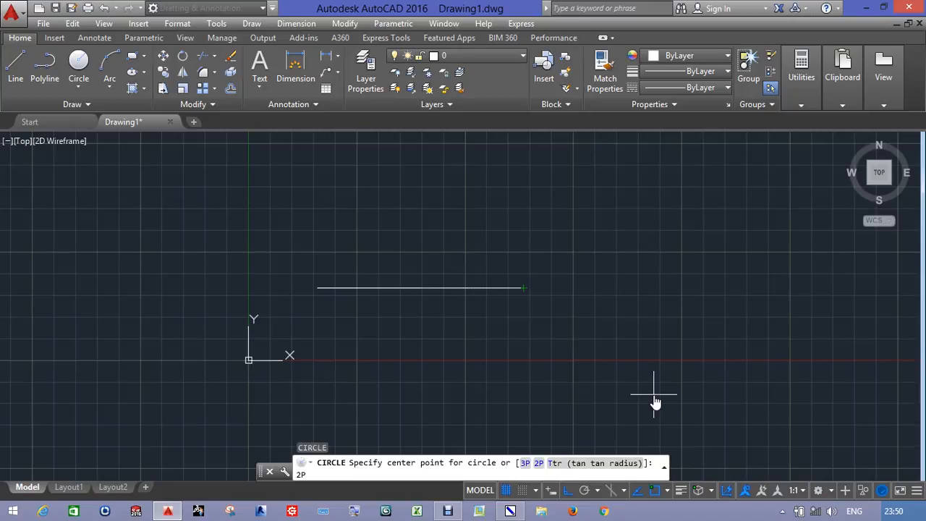
pyautogui.press('Return')
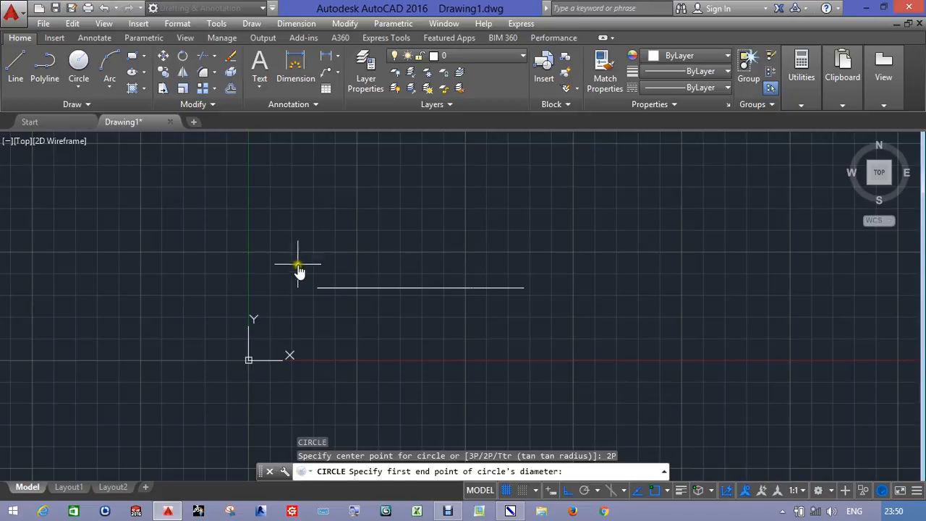
pyautogui.click(317, 288)
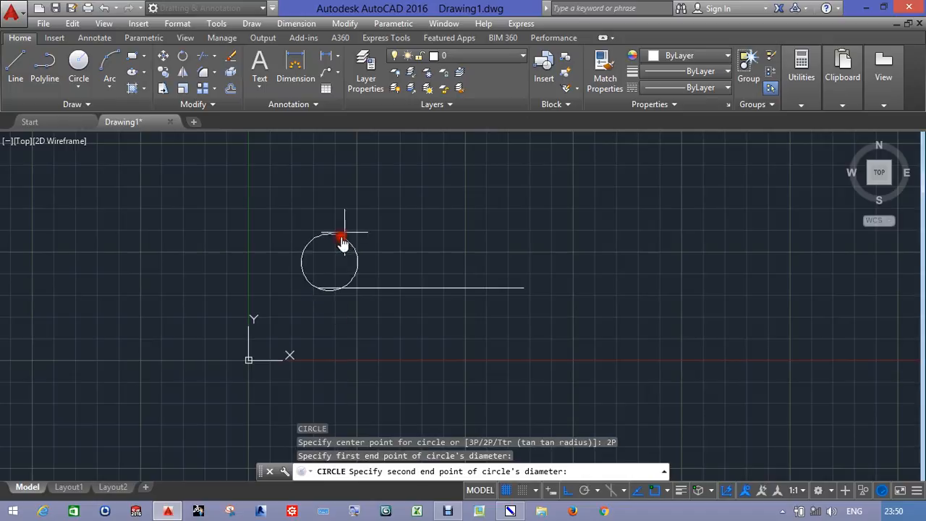
pyautogui.click(525, 288)
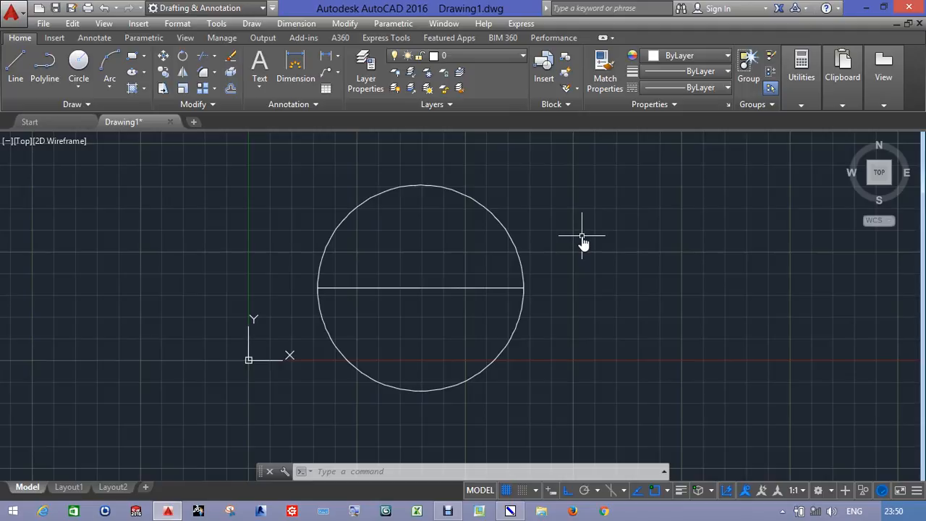
# Draw an L shape beside the circle from a vertical line and a connected horizontal line running right from its lower end
pyautogui.moveTo(554, 234)
pyautogui.mouseDown(button='middle')
pyautogui.moveTo(478, 238)
pyautogui.moveTo(413, 221)
pyautogui.mouseUp(button='middle')
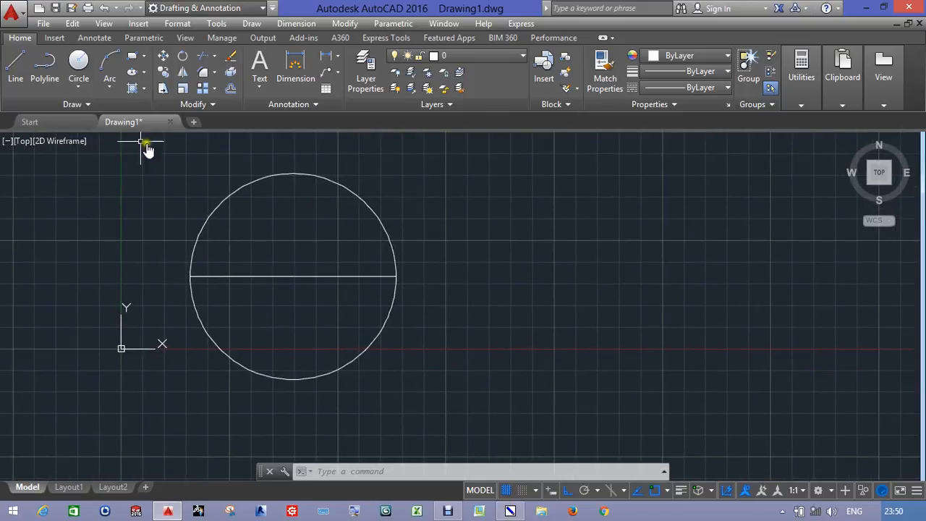
pyautogui.click(16, 63)
pyautogui.click(628, 194)
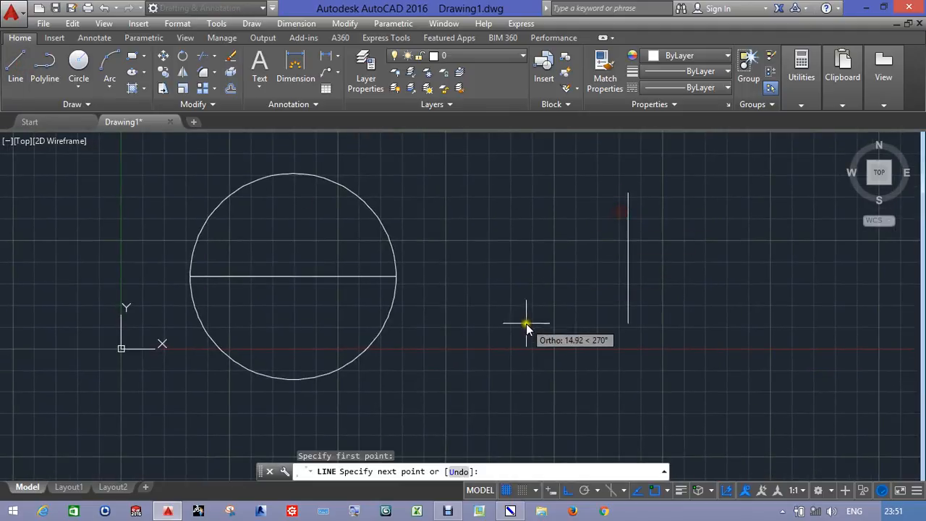
pyautogui.click(630, 361)
pyautogui.click(808, 346)
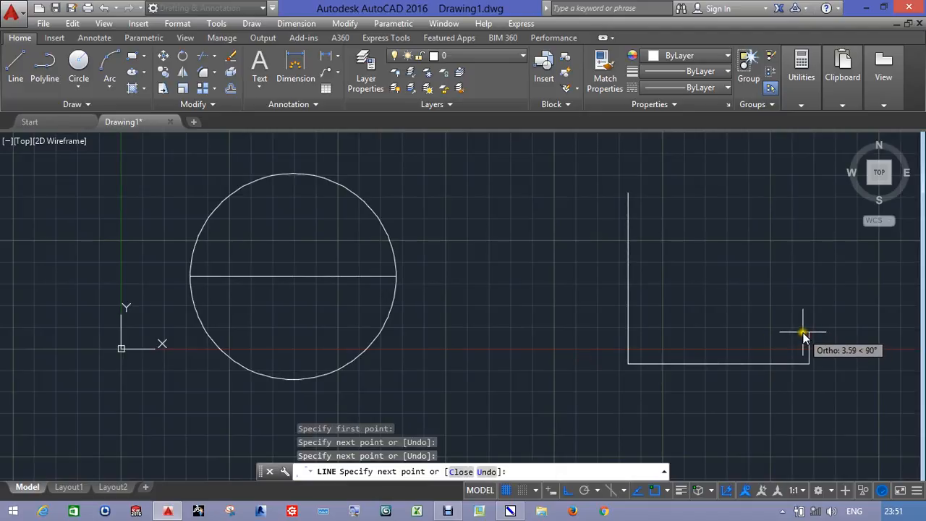
pyautogui.press('Escape')
pyautogui.moveTo(797, 323); pyautogui.dragTo(687, 313, button='middle')
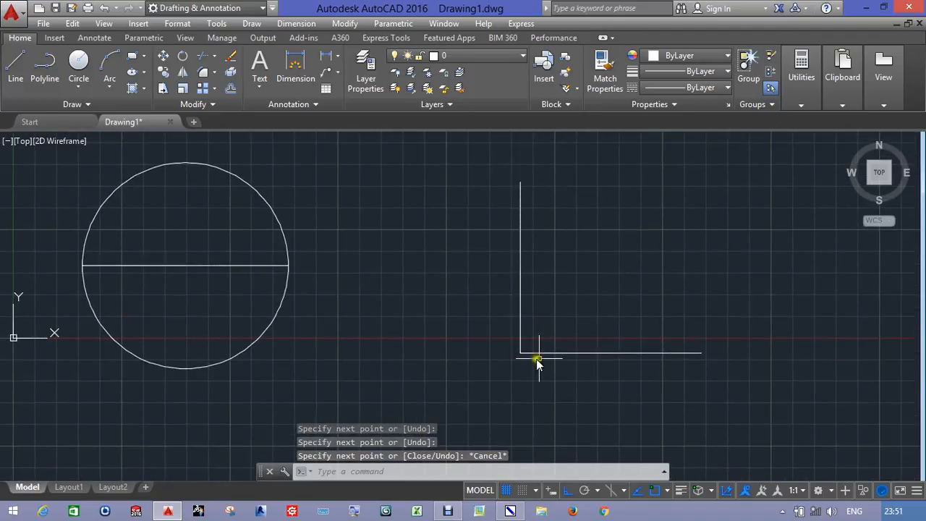
# Examine the three-point circle sketch on the Doodle Pad whiteboard and return to AutoCAD
pyautogui.click(448, 510)
pyautogui.click(322, 453)
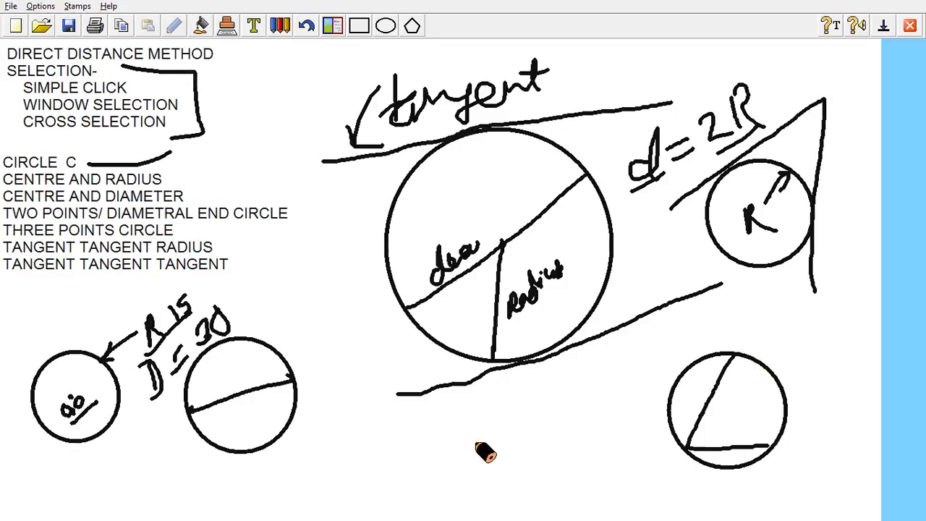
pyautogui.hotkey('alt', 'Tab')
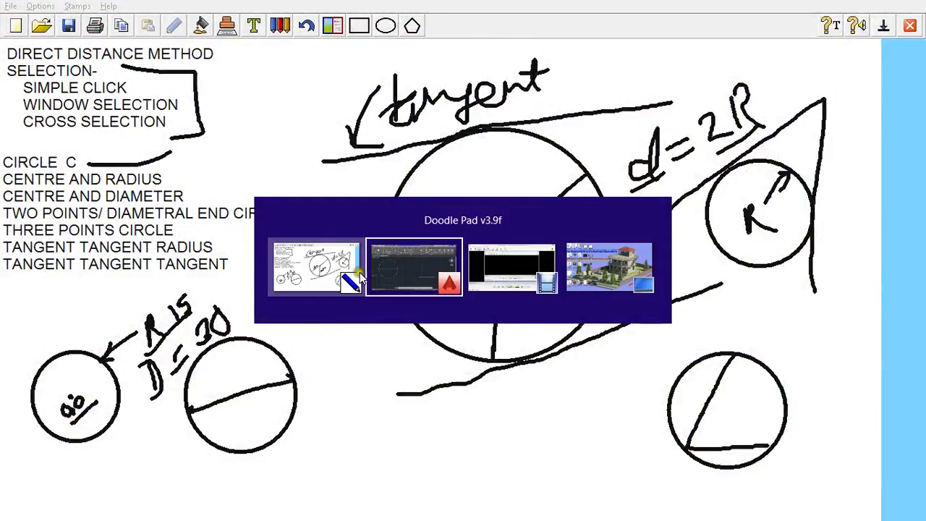
pyautogui.click(394, 271)
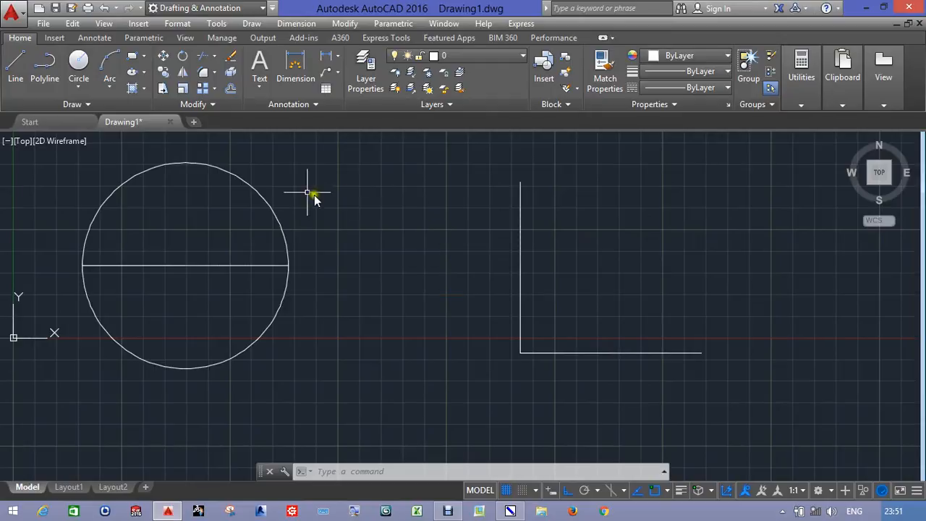
# Draw a three-point (3P) circle through the L shape's upper end, its corner and the right end of its horizontal line
pyautogui.write('c')
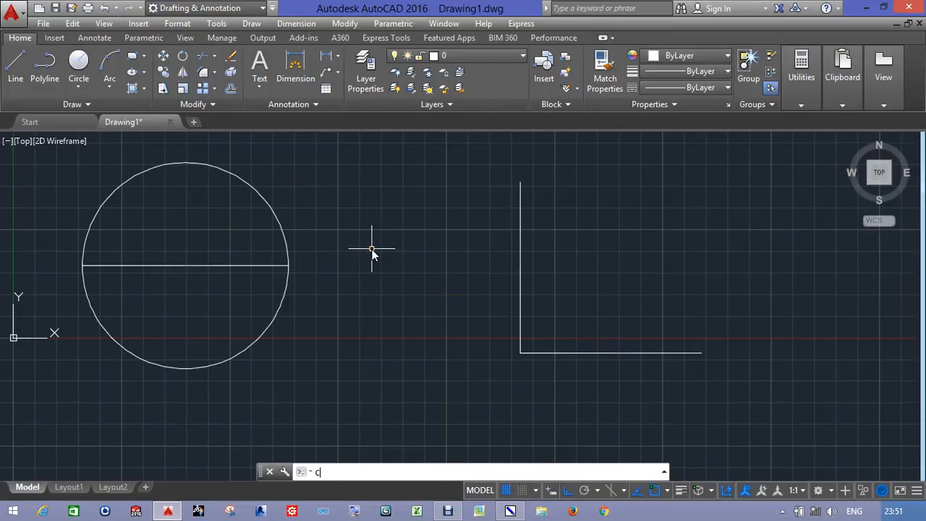
pyautogui.press('Return')
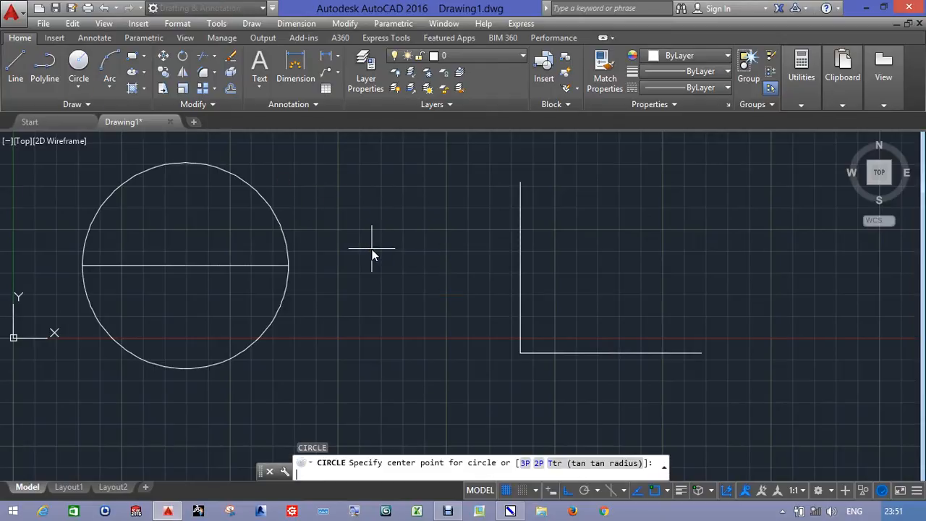
pyautogui.click(524, 464)
pyautogui.click(519, 182)
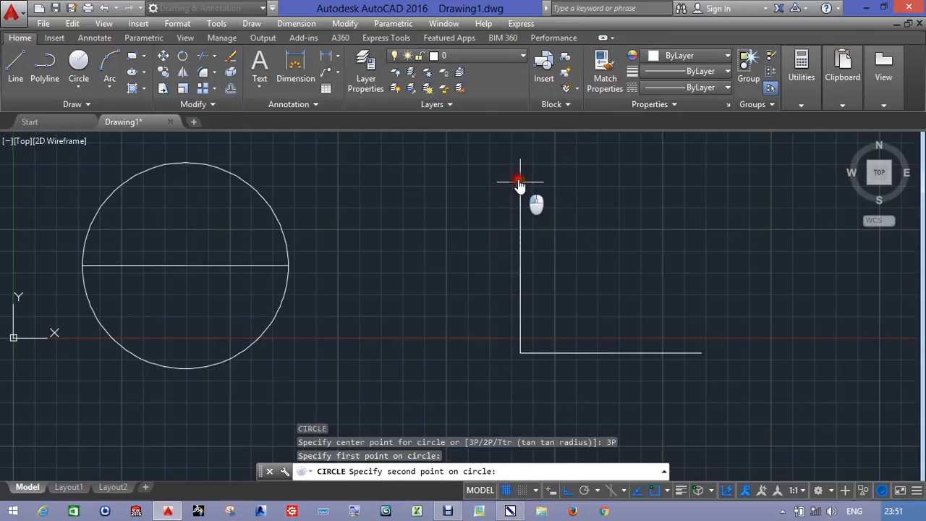
pyautogui.click(520, 353)
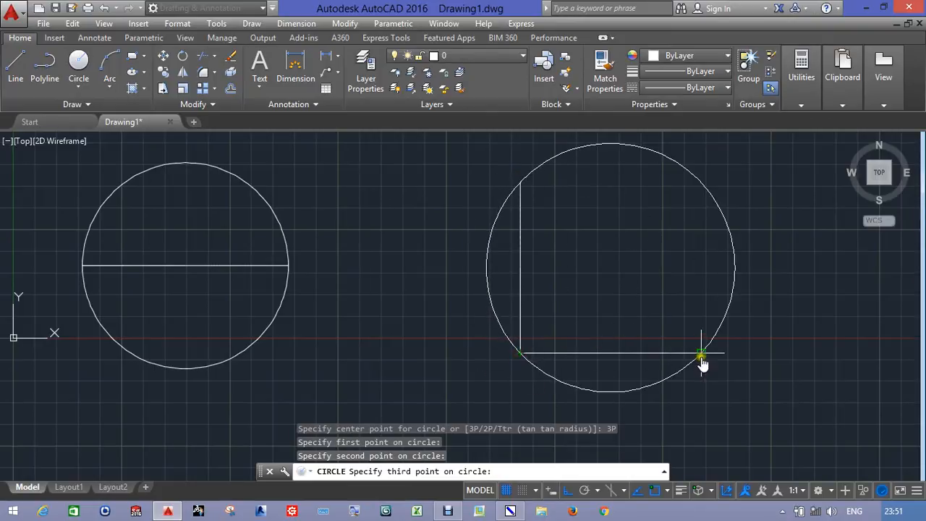
pyautogui.click(701, 354)
# Add a radius dimension to the three-point circle, placed outside its upper right
pyautogui.moveTo(637, 374)
pyautogui.mouseDown(button='middle')
pyautogui.moveTo(572, 317)
pyautogui.moveTo(434, 316)
pyautogui.moveTo(492, 326)
pyautogui.mouseUp(button='middle')
pyautogui.scroll(-2, 437, 340)
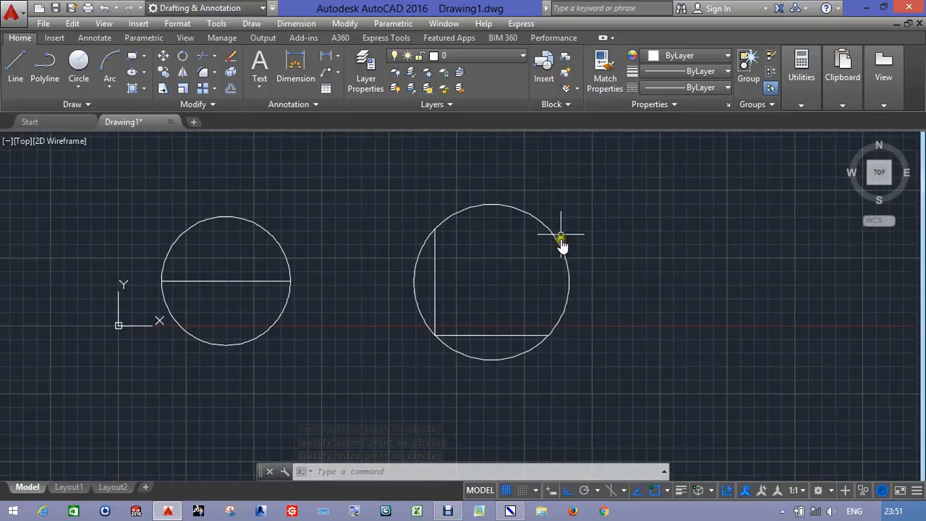
pyautogui.click(335, 60)
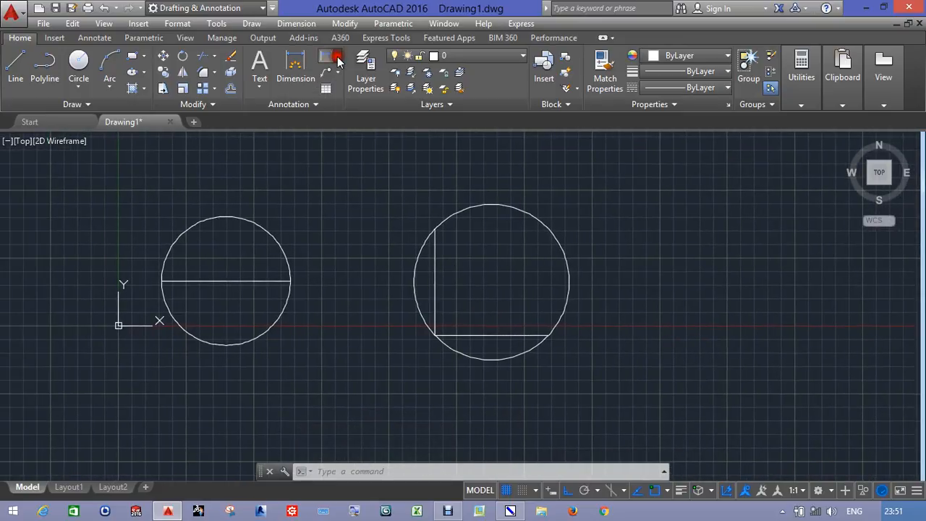
pyautogui.click(359, 192)
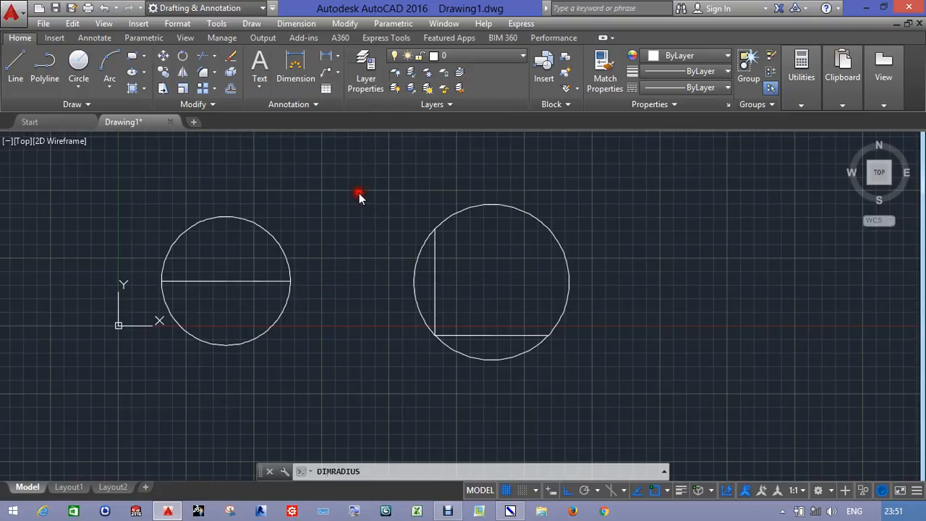
pyautogui.click(536, 223)
pyautogui.click(572, 190)
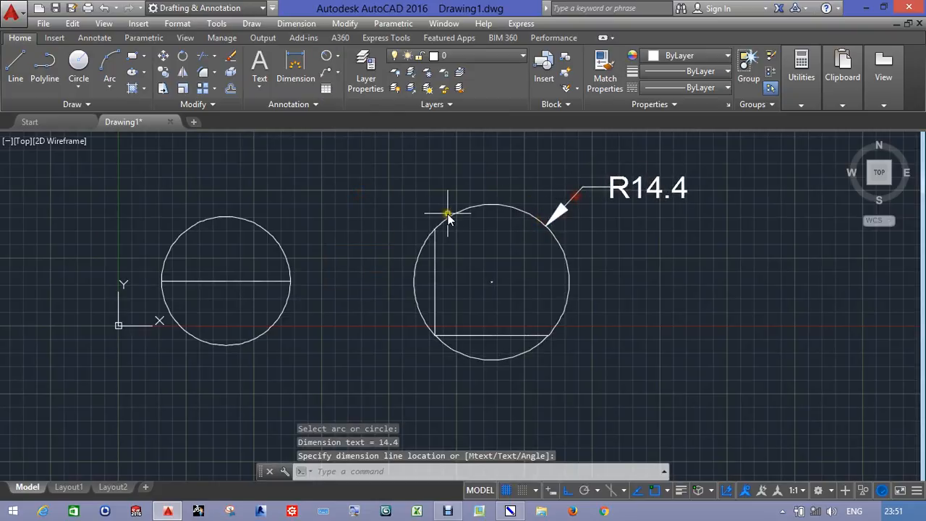
pyautogui.moveTo(518, 275); pyautogui.dragTo(573, 262, button='middle')
pyautogui.moveTo(615, 224)
pyautogui.mouseDown(button='middle')
pyautogui.moveTo(632, 231)
pyautogui.moveTo(672, 209)
pyautogui.mouseUp(button='middle')
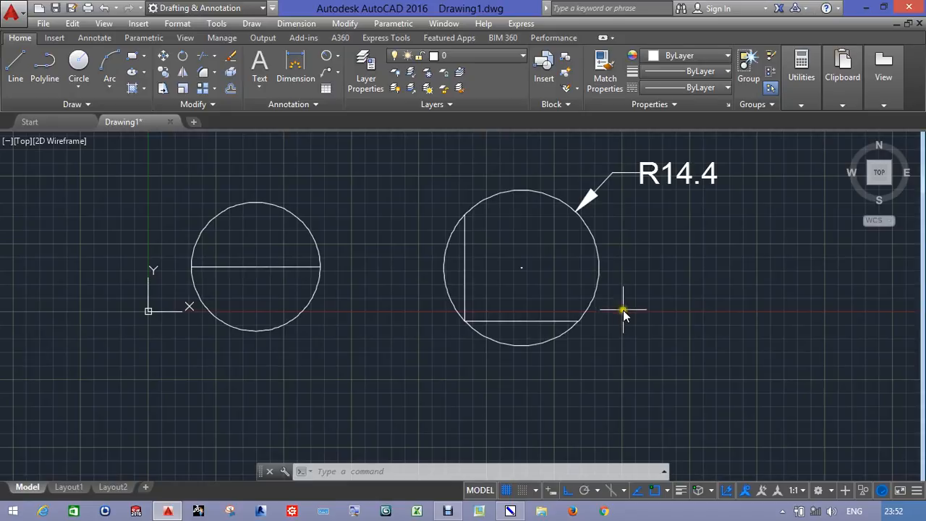
pyautogui.moveTo(624, 312)
pyautogui.mouseDown(button='middle')
pyautogui.moveTo(634, 328)
pyautogui.moveTo(656, 296)
pyautogui.mouseUp(button='middle')
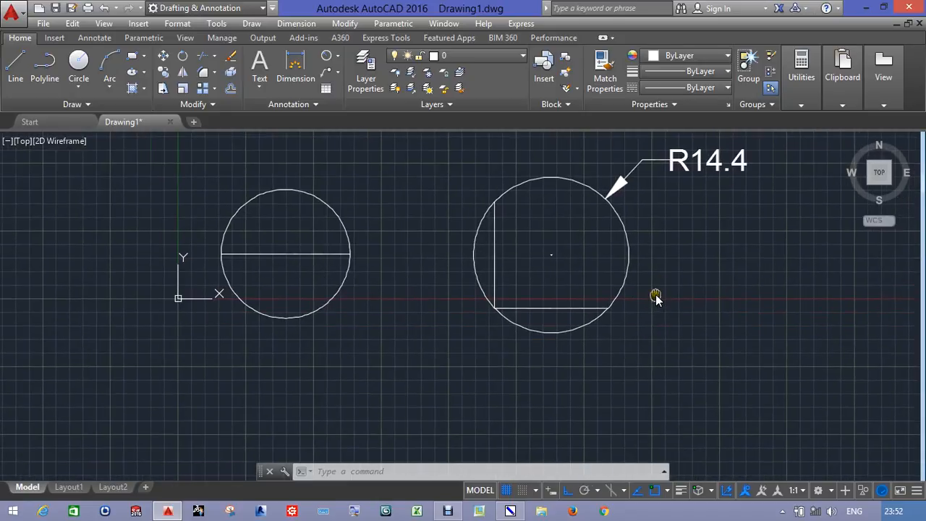
pyautogui.click(79, 85)
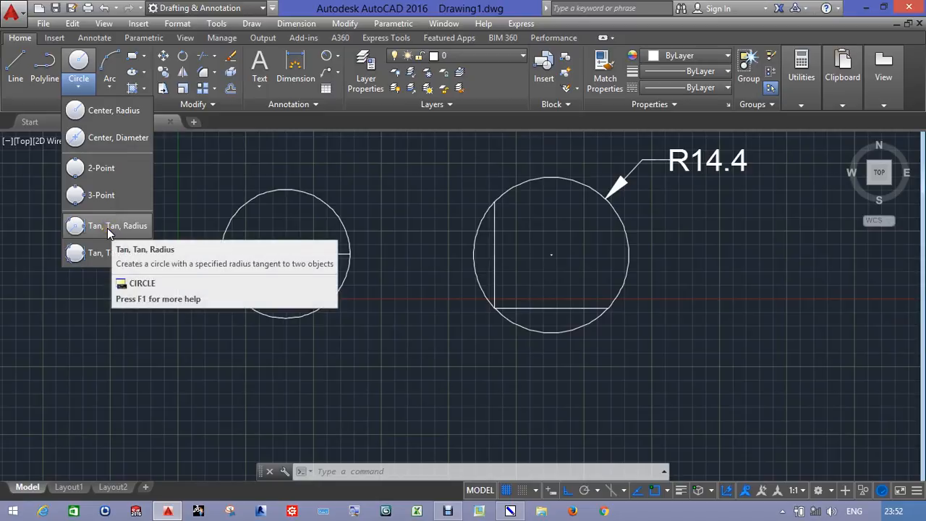
pyautogui.click(368, 288)
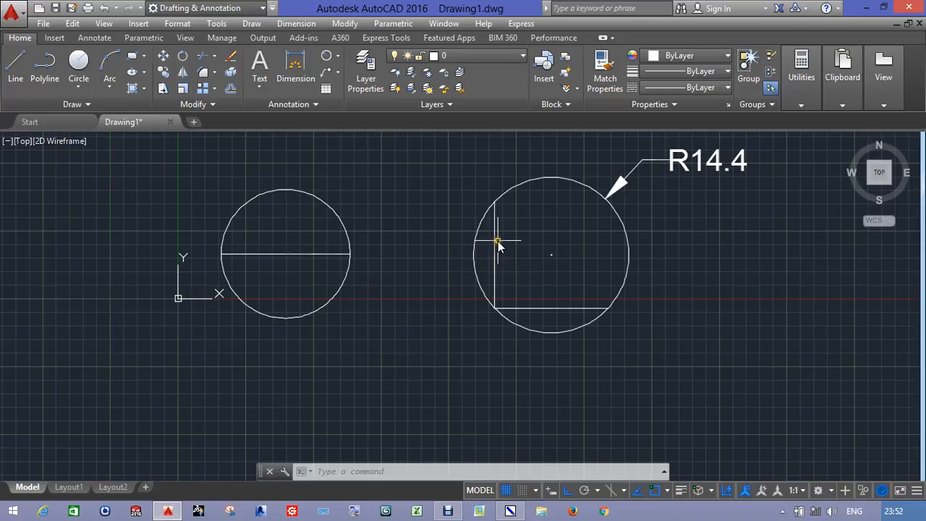
pyautogui.click(492, 218)
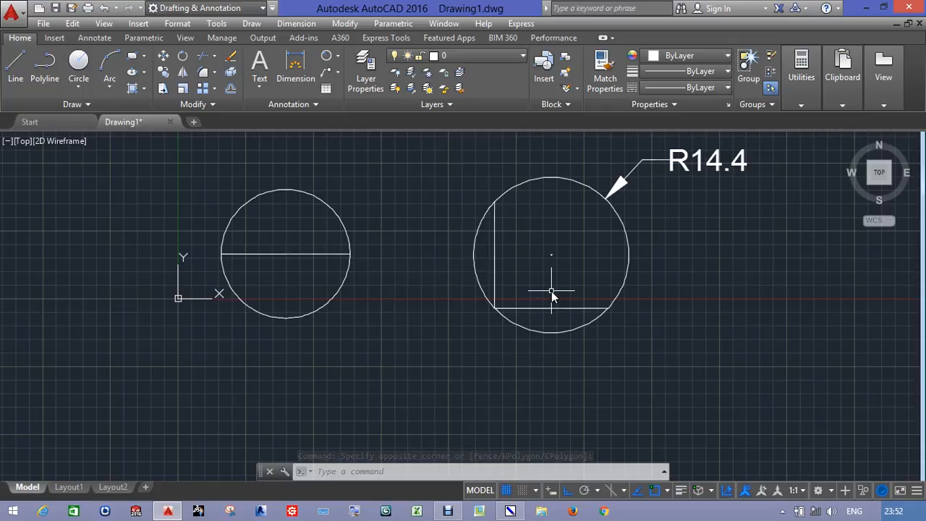
# Draw a tangent-tangent-radius (Ttr) circle of radius 5 touching the L shape's vertical and horizontal lines
pyautogui.write('c')
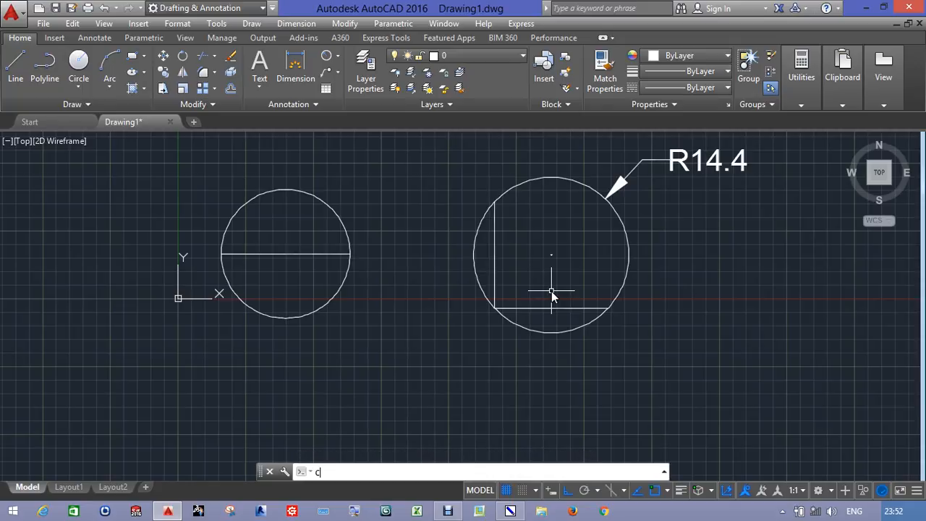
pyautogui.press('Return')
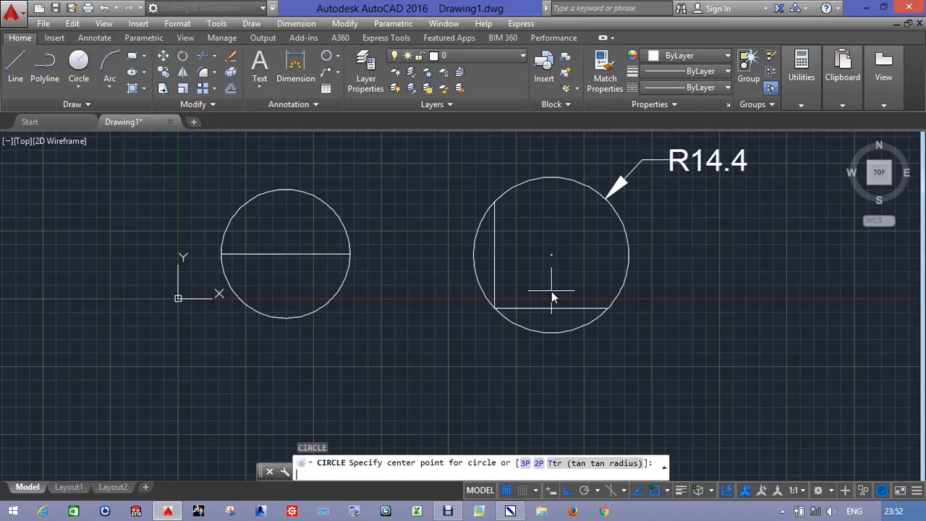
pyautogui.click(600, 463)
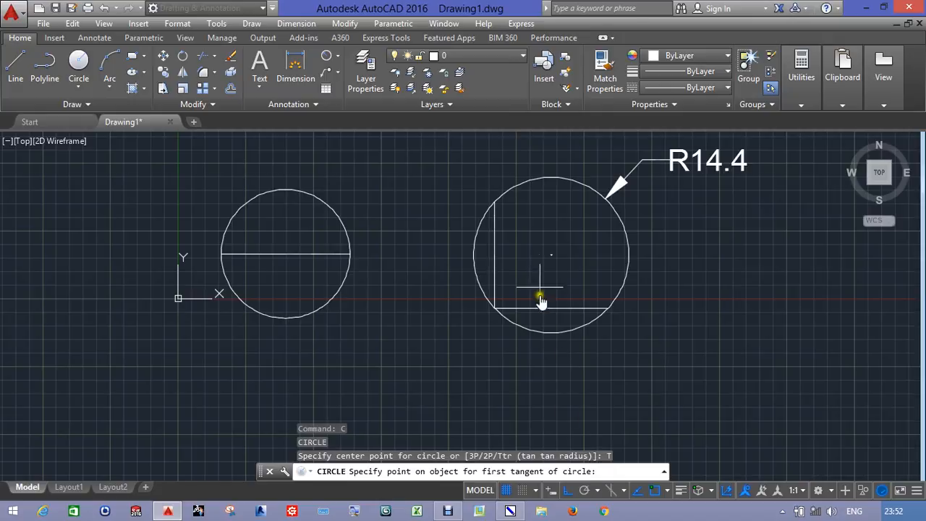
pyautogui.click(497, 262)
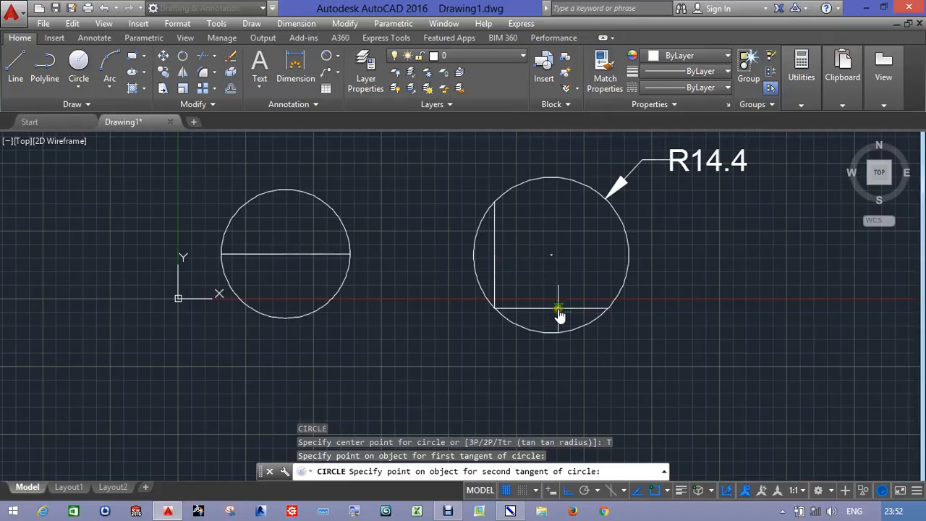
pyautogui.click(558, 312)
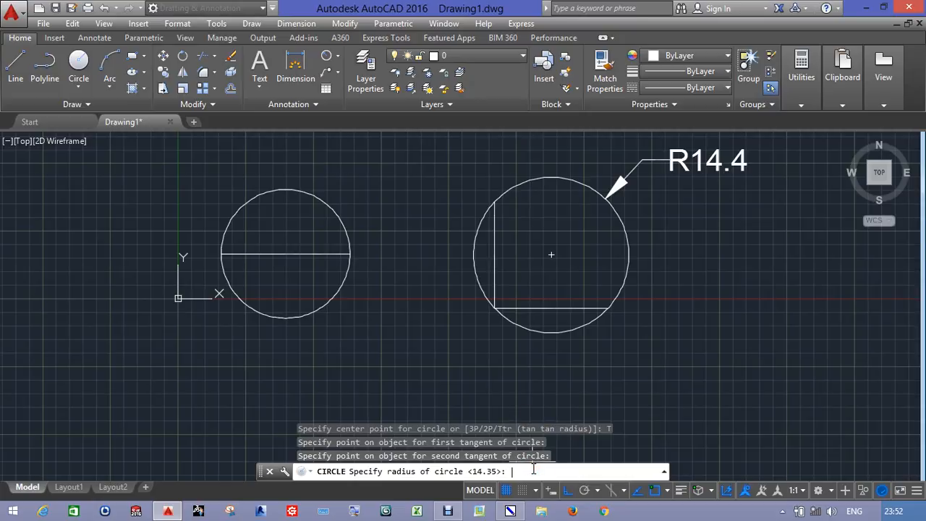
pyautogui.press('Return')
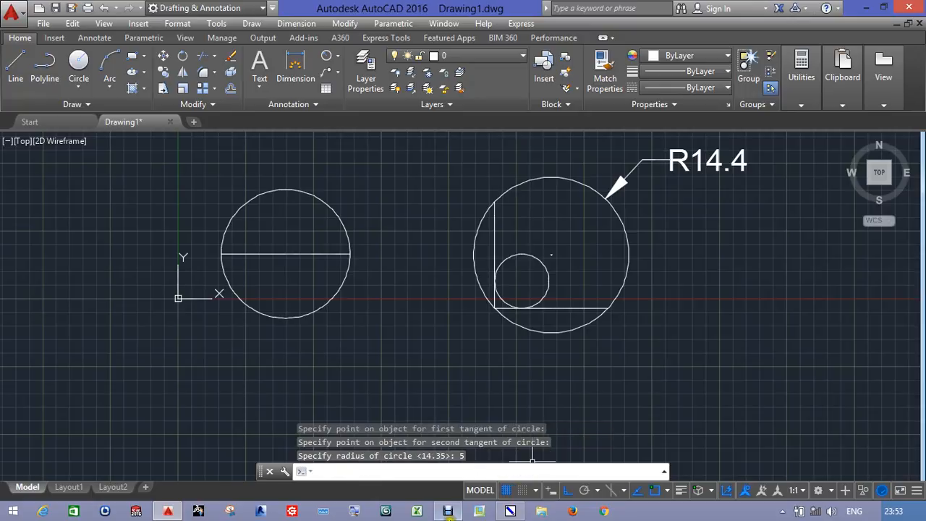
# Add a radius dimension to the small tangent circle, placed to its upper right
pyautogui.scroll(4, 506, 300)
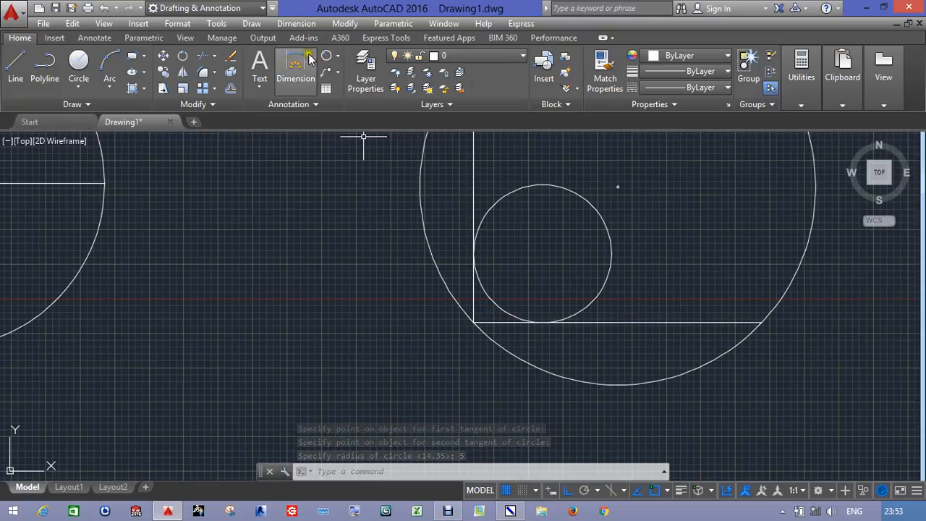
pyautogui.click(337, 56)
pyautogui.click(348, 189)
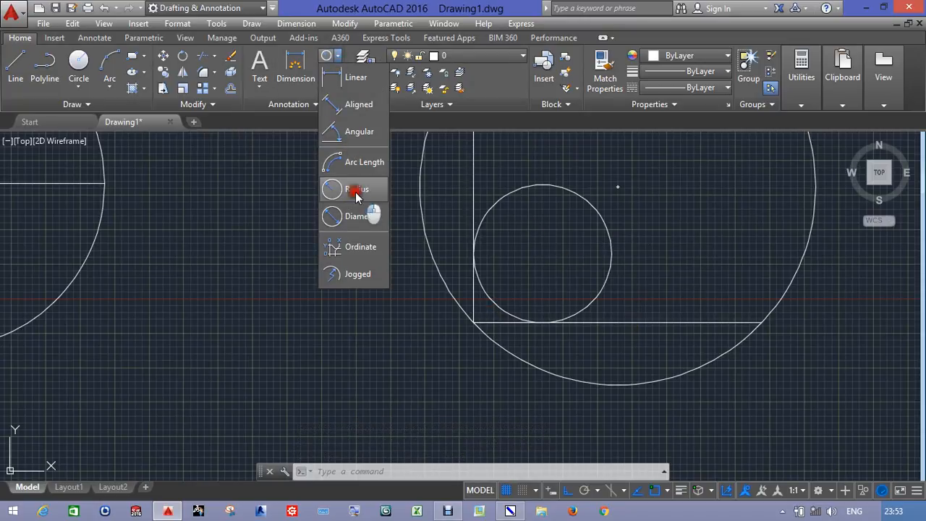
pyautogui.click(591, 206)
pyautogui.scroll(-2, 619, 188)
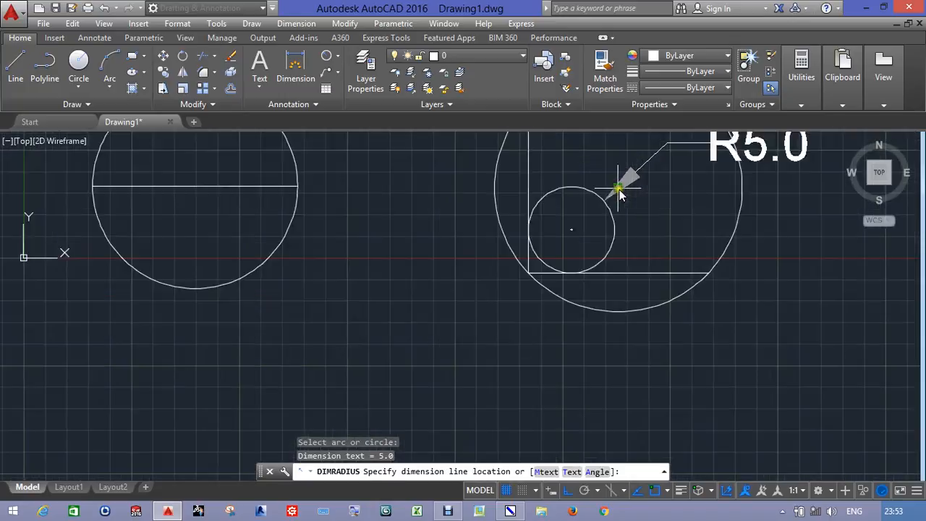
pyautogui.click(700, 186)
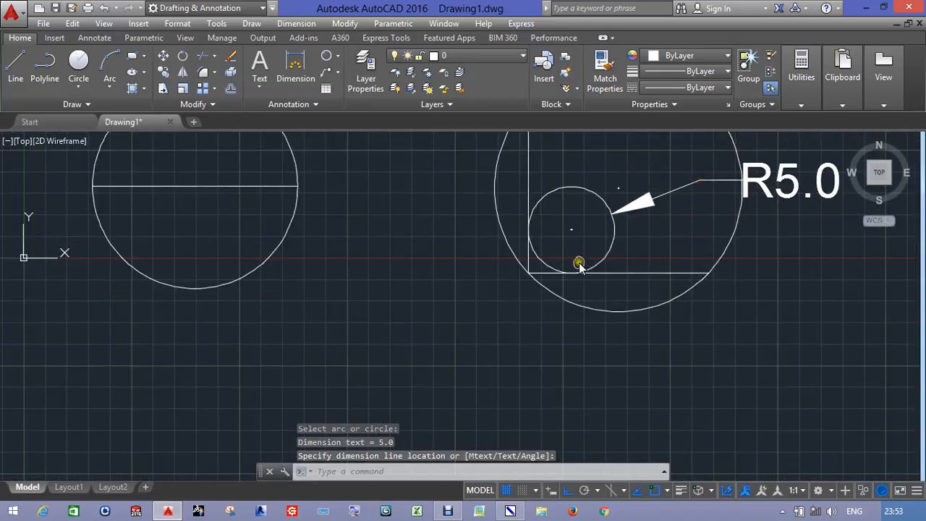
pyautogui.moveTo(579, 265); pyautogui.dragTo(383, 367, button='middle')
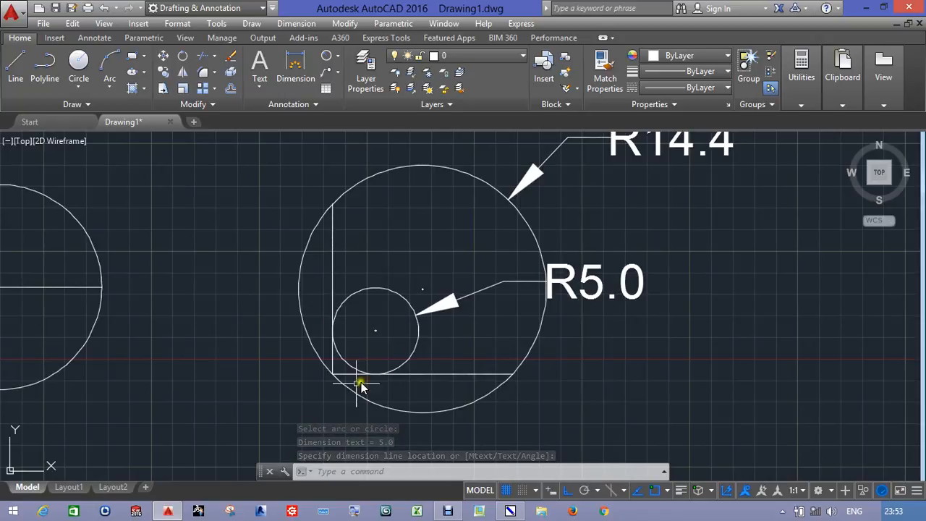
pyautogui.scroll(3, 343, 385)
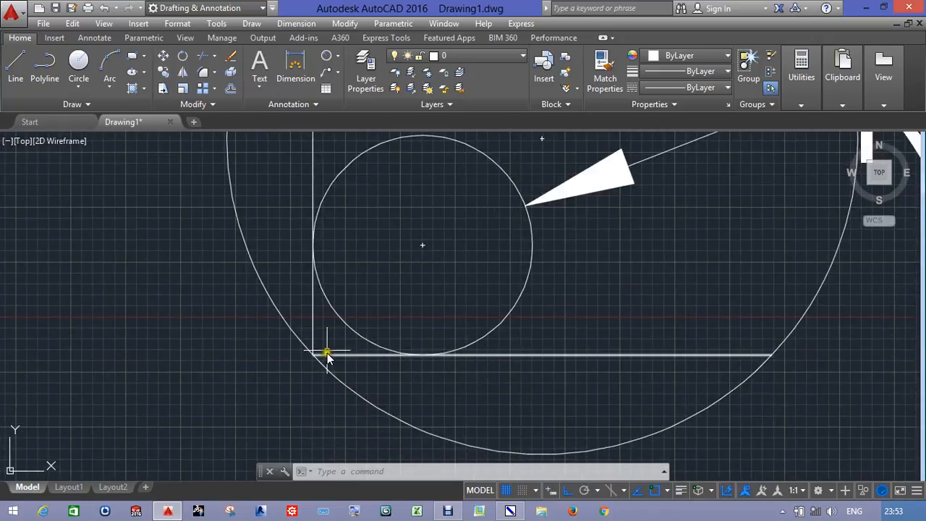
pyautogui.scroll(-3, 386, 361)
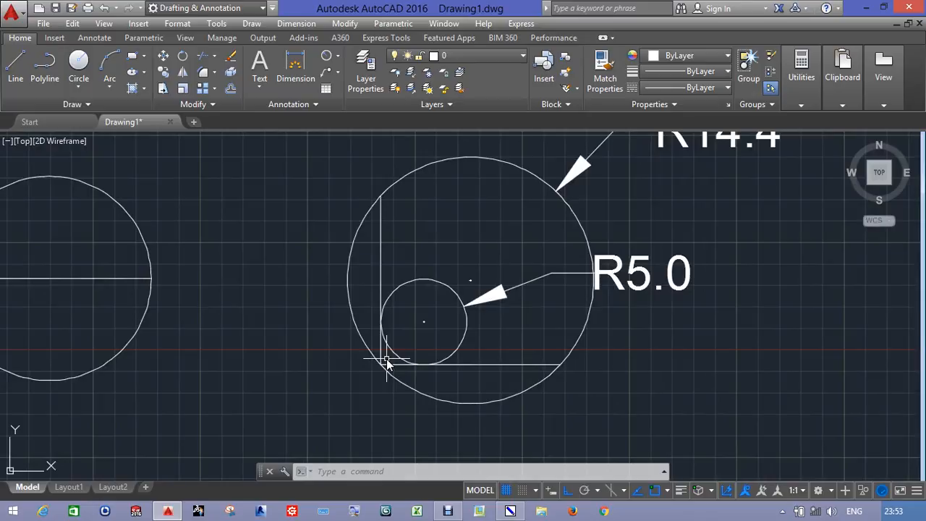
pyautogui.scroll(4, 386, 362)
pyautogui.scroll(-3, 409, 303)
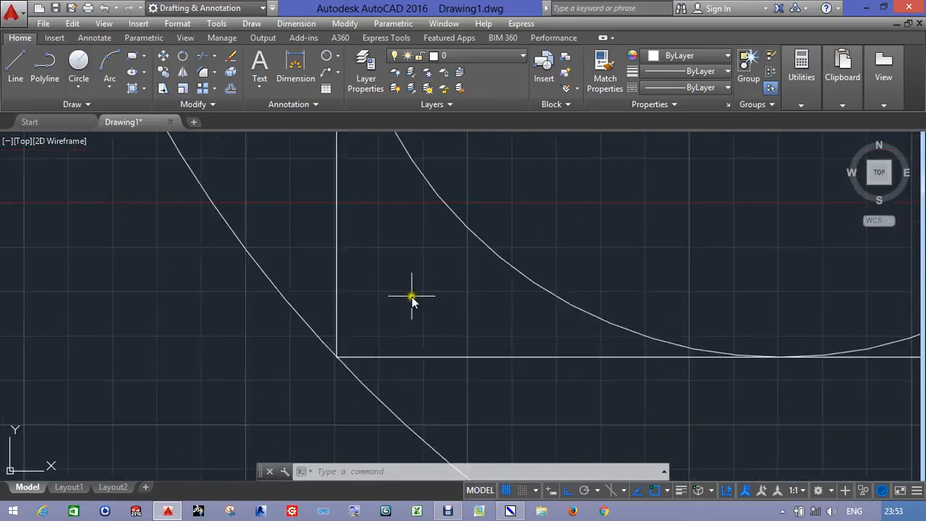
# Draw a closed right-angled triangle to the right of the dimensioned circles from a vertical, a horizontal and a diagonal line
pyautogui.moveTo(566, 313); pyautogui.dragTo(287, 365, button='middle')
pyautogui.scroll(2, 287, 366)
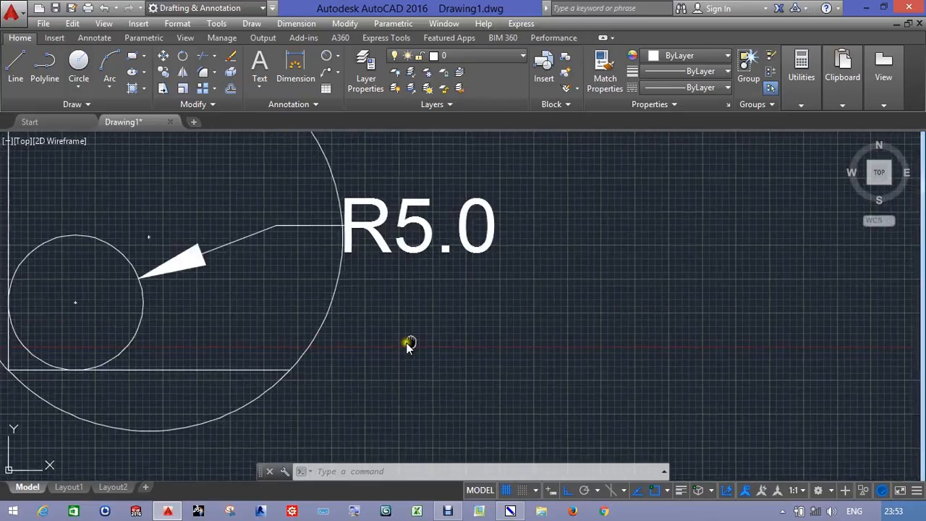
pyautogui.moveTo(409, 345); pyautogui.dragTo(285, 352, button='middle')
pyautogui.click(15, 62)
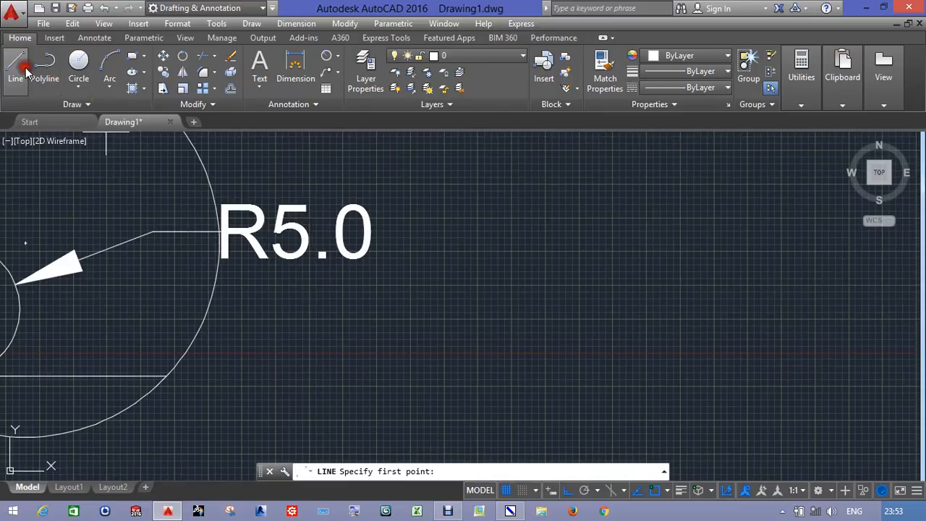
pyautogui.click(550, 216)
pyautogui.click(434, 398)
pyautogui.click(816, 373)
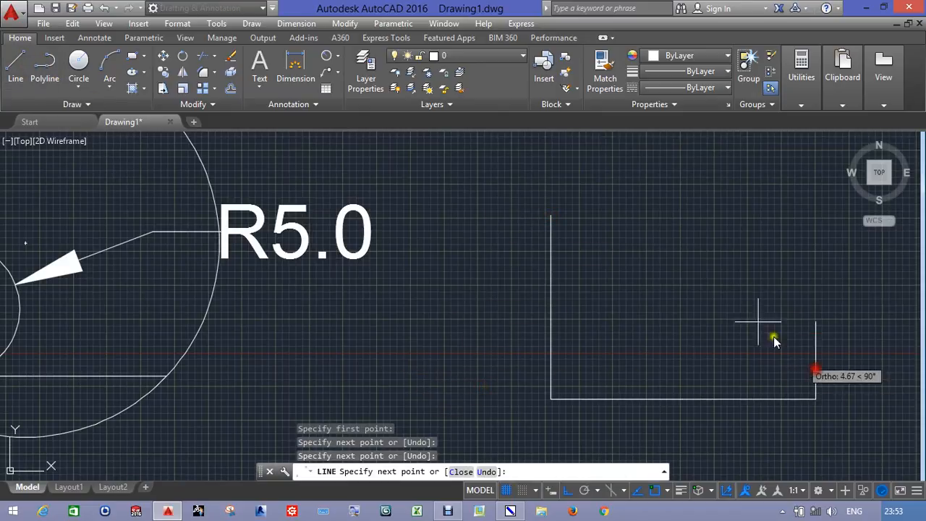
pyautogui.click(550, 214)
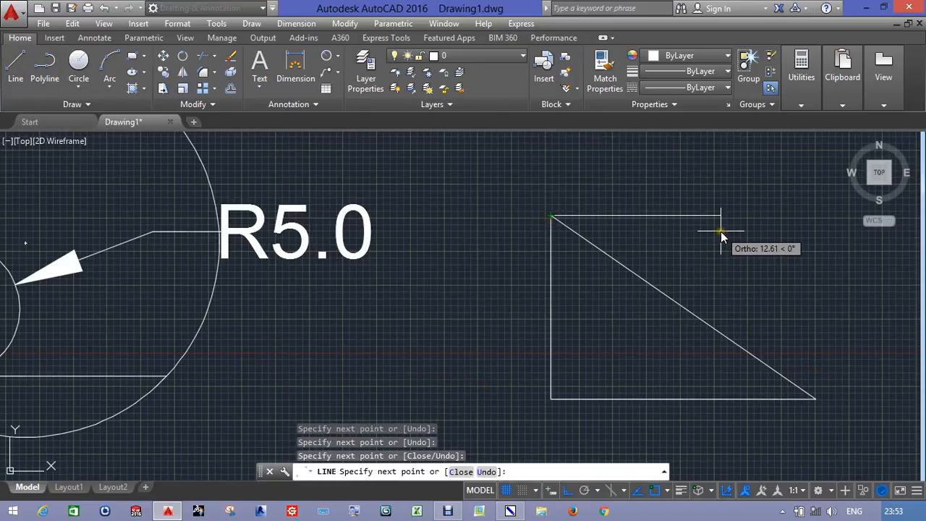
pyautogui.press('Escape')
pyautogui.scroll(-2, 730, 245)
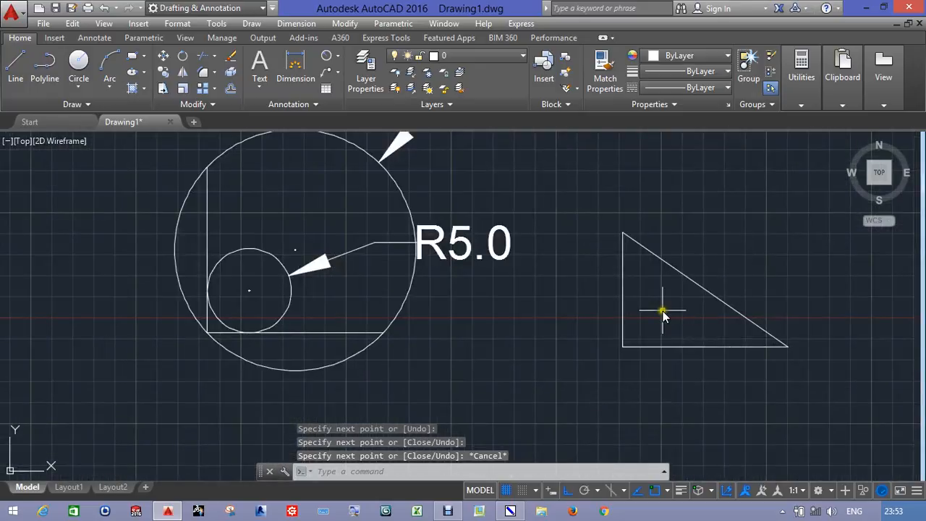
# Draw a Tan, Tan, Tan circle inside the right-angled triangle, touching its diagonal, vertical and horizontal sides
pyautogui.moveTo(661, 310); pyautogui.dragTo(504, 321, button='middle')
pyautogui.scroll(2, 505, 321)
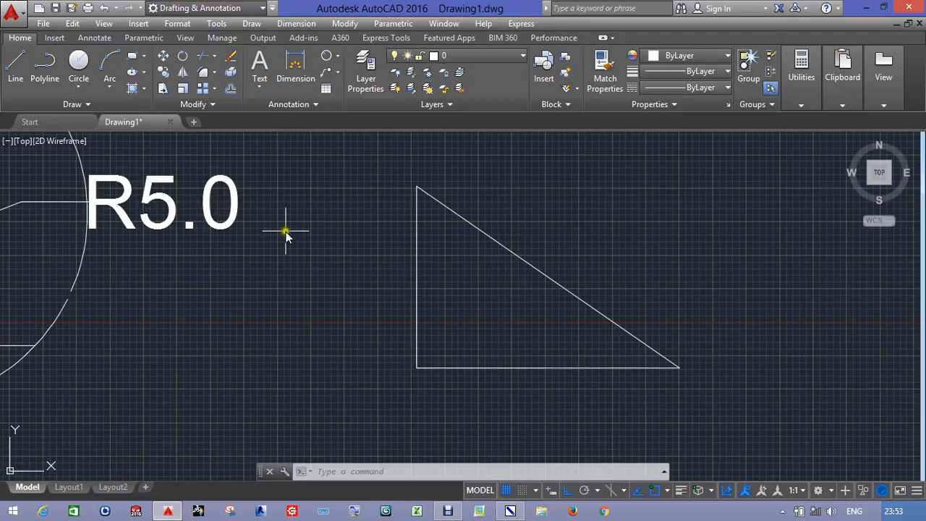
pyautogui.moveTo(285, 232); pyautogui.dragTo(337, 249, button='middle')
pyautogui.click(81, 86)
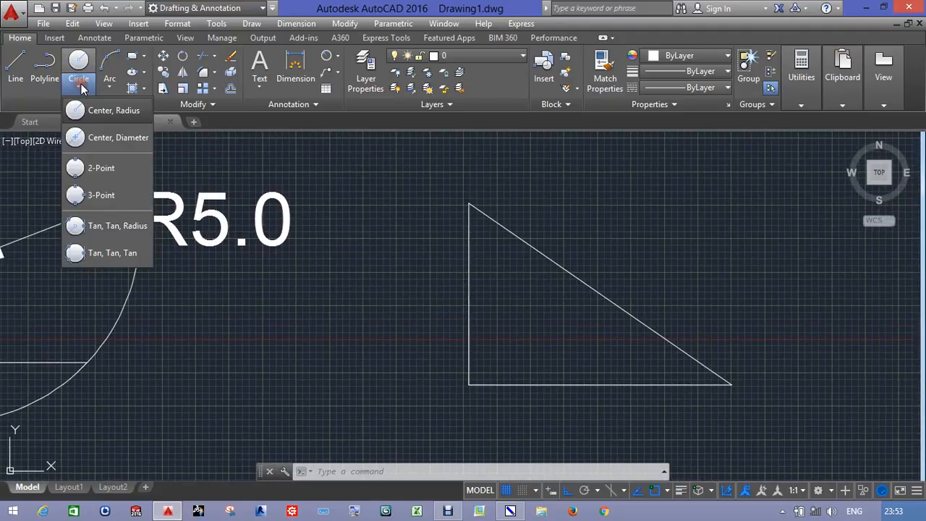
pyautogui.click(110, 256)
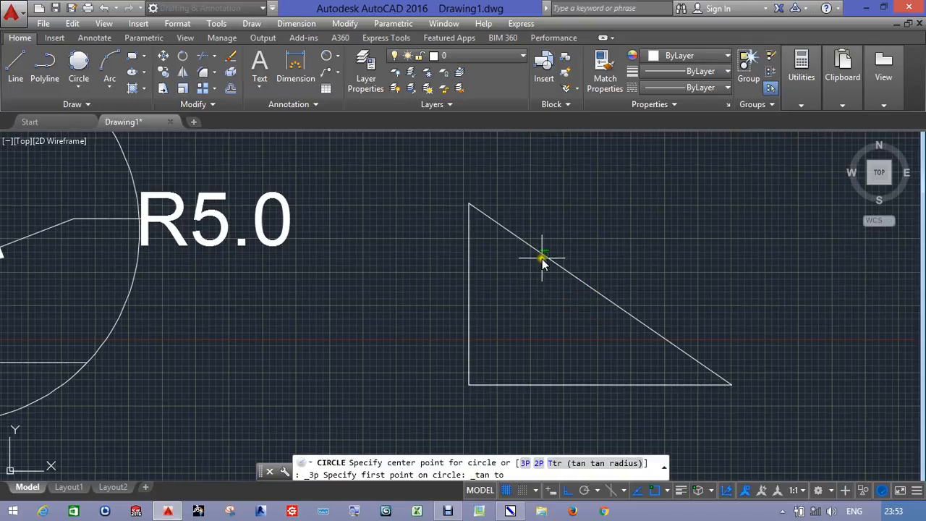
pyautogui.click(593, 293)
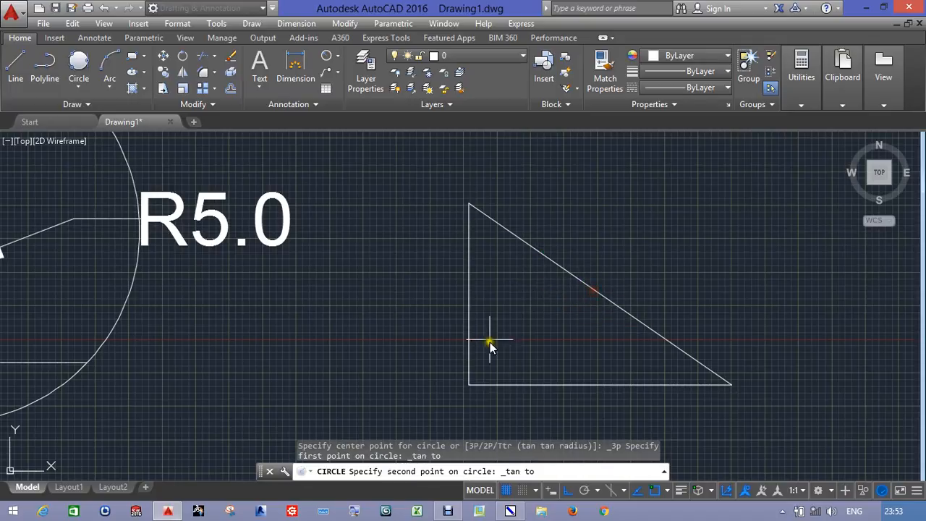
pyautogui.click(470, 308)
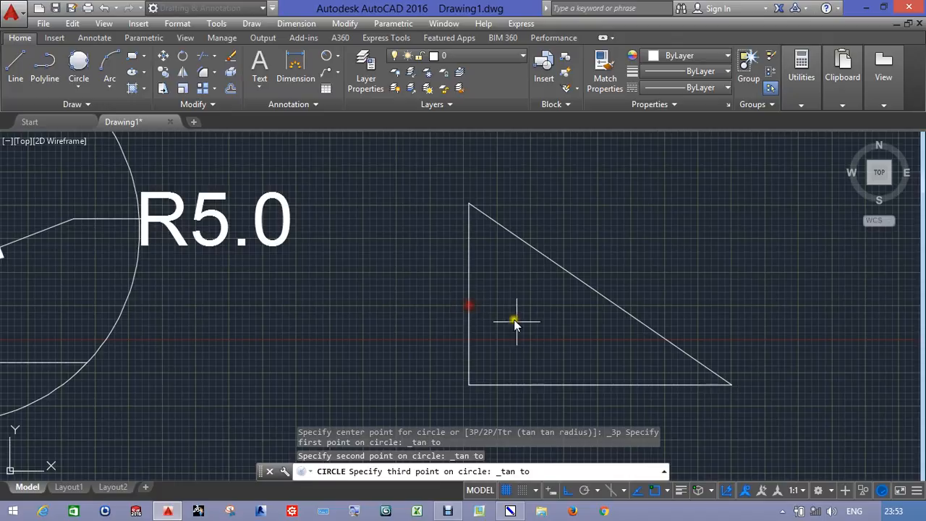
pyautogui.click(560, 386)
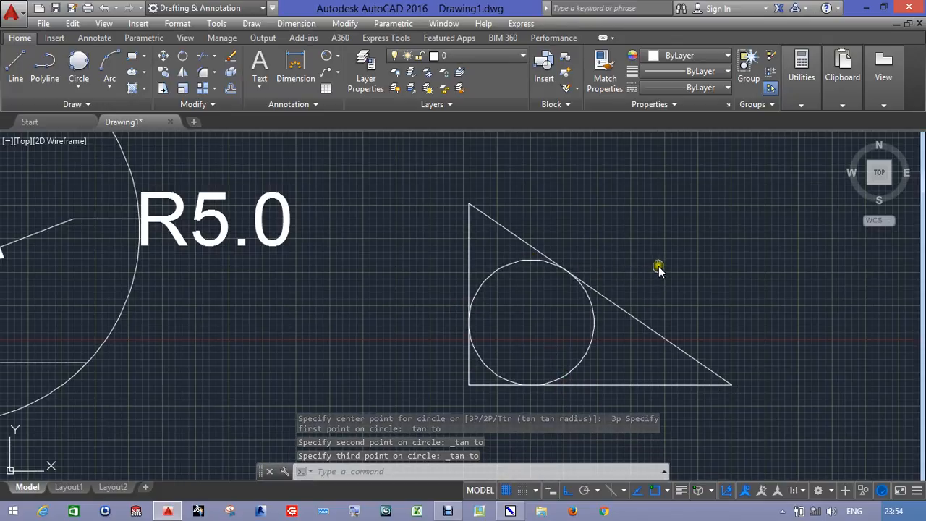
# Erase both radius dimensions and the small tangent circle inside the three-point circle
pyautogui.scroll(-3, 654, 260)
pyautogui.scroll(-5, 769, 316)
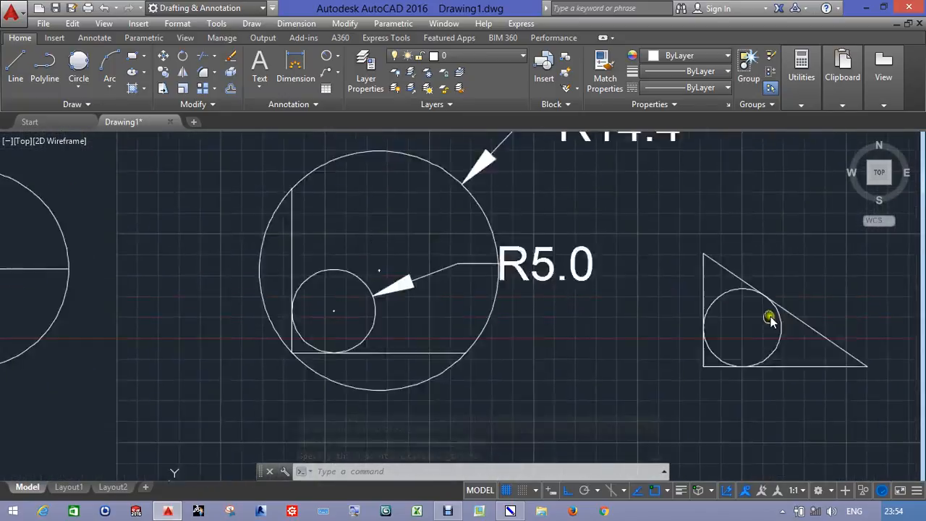
pyautogui.scroll(3, 701, 333)
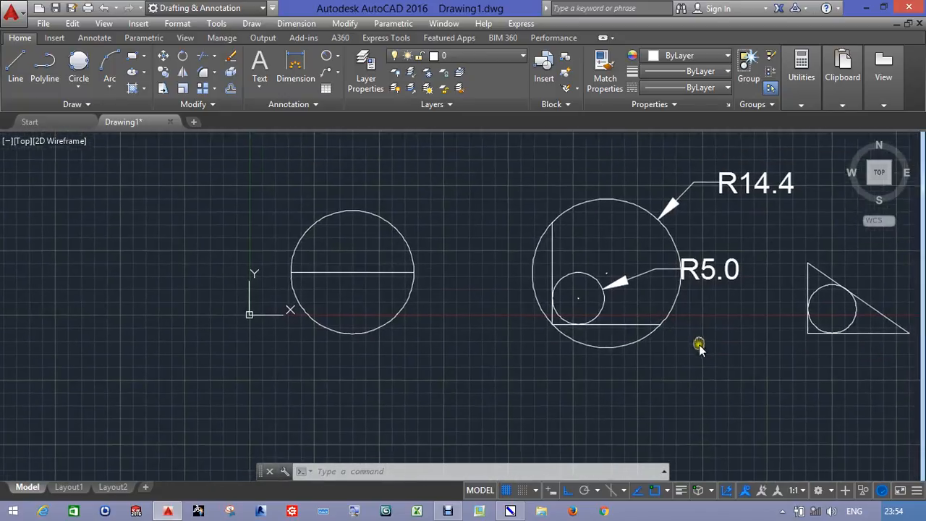
pyautogui.click(638, 257)
pyautogui.click(585, 311)
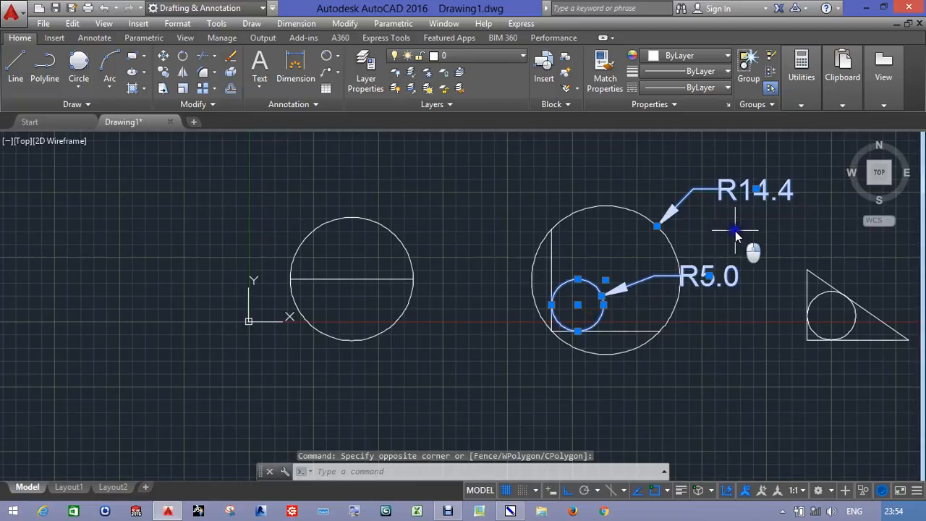
pyautogui.rightClick(729, 233)
pyautogui.click(761, 268)
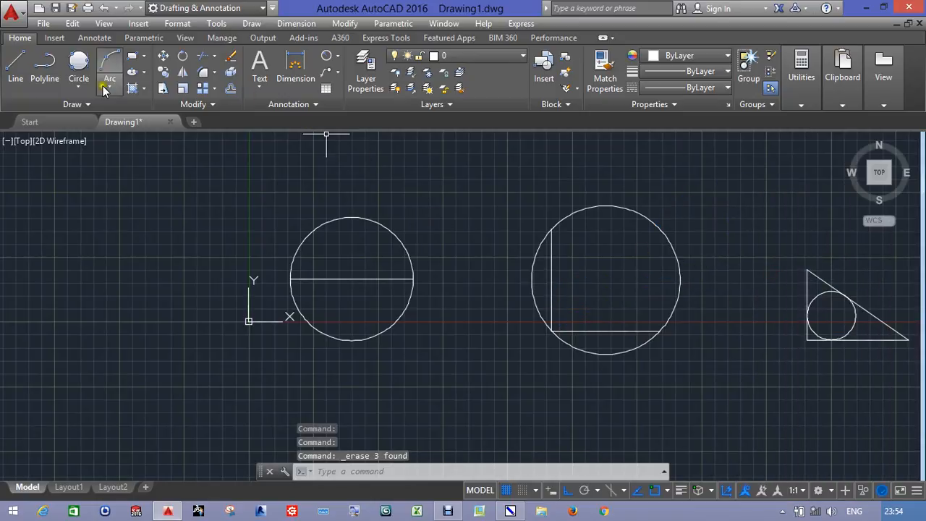
# Draw a Center, Radius circle centred on the origin 0,0 with a radius of 5
pyautogui.click(79, 86)
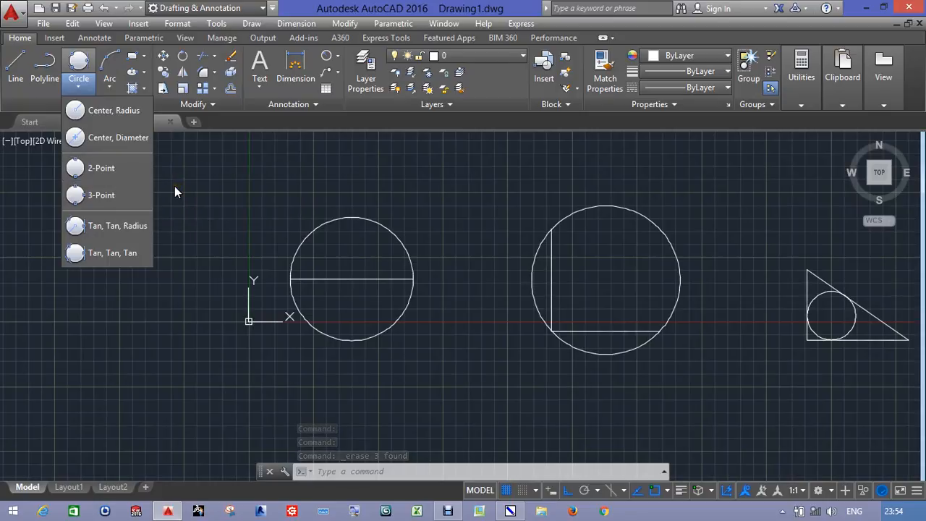
pyautogui.click(113, 112)
pyautogui.moveTo(116, 200); pyautogui.dragTo(323, 289, button='middle')
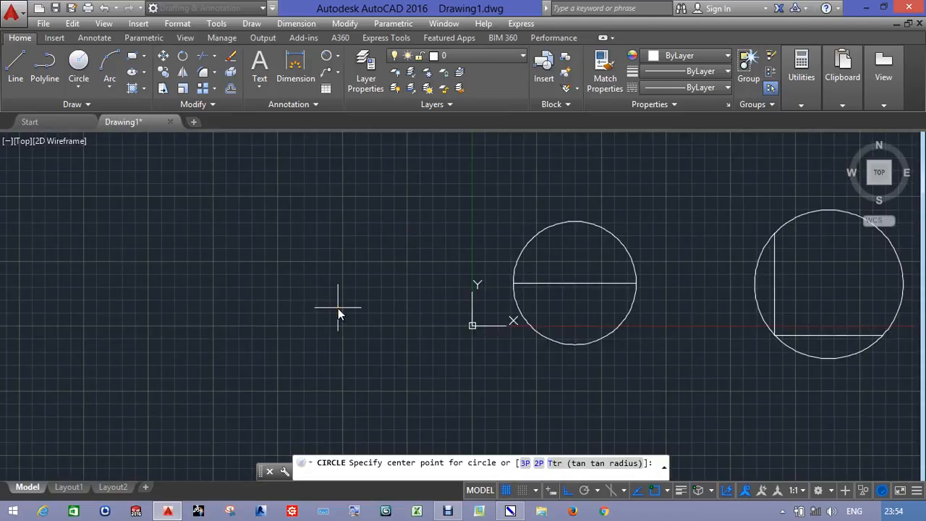
pyautogui.write('0,0')
pyautogui.press('Return')
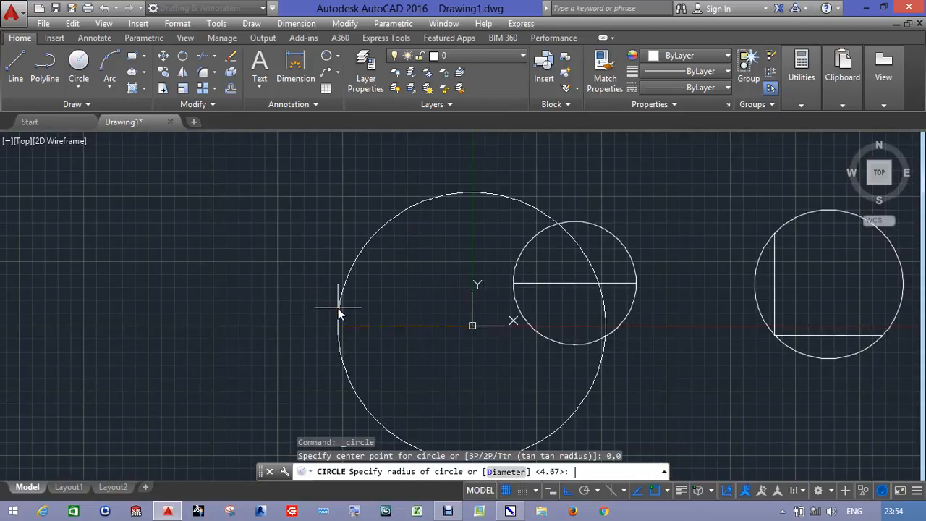
pyautogui.write('5')
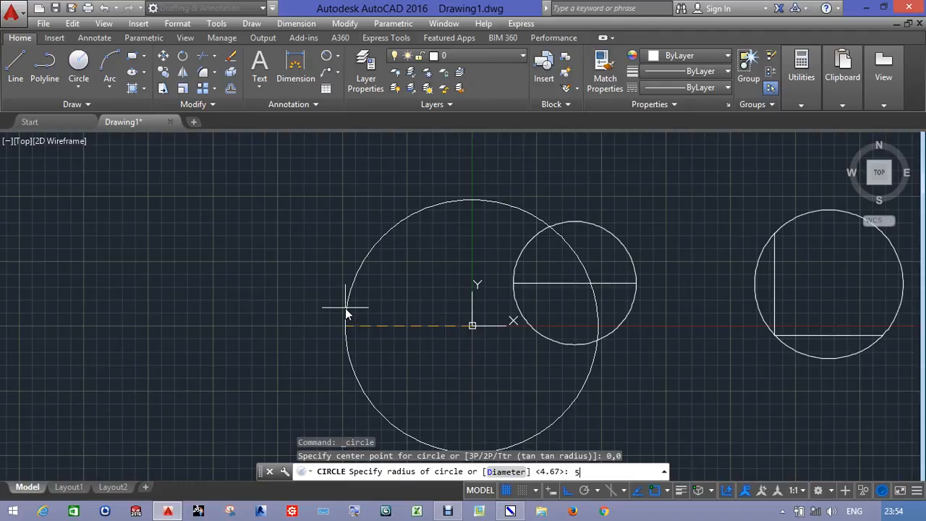
pyautogui.press('Return')
# Erase the radius 5 circle at the origin
pyautogui.moveTo(482, 337); pyautogui.dragTo(407, 324, button='middle')
pyautogui.scroll(3, 407, 323)
pyautogui.scroll(-2, 407, 323)
pyautogui.click(412, 265)
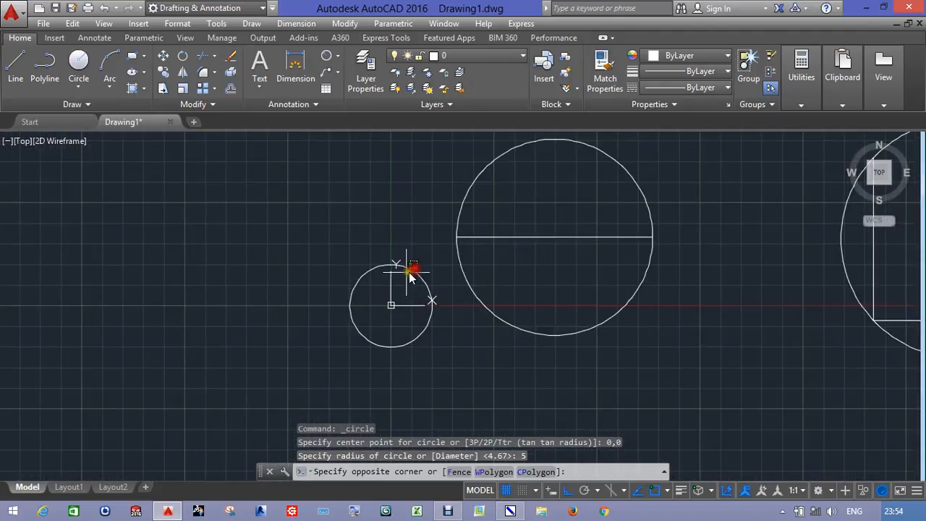
pyautogui.click(367, 306)
pyautogui.press('Delete')
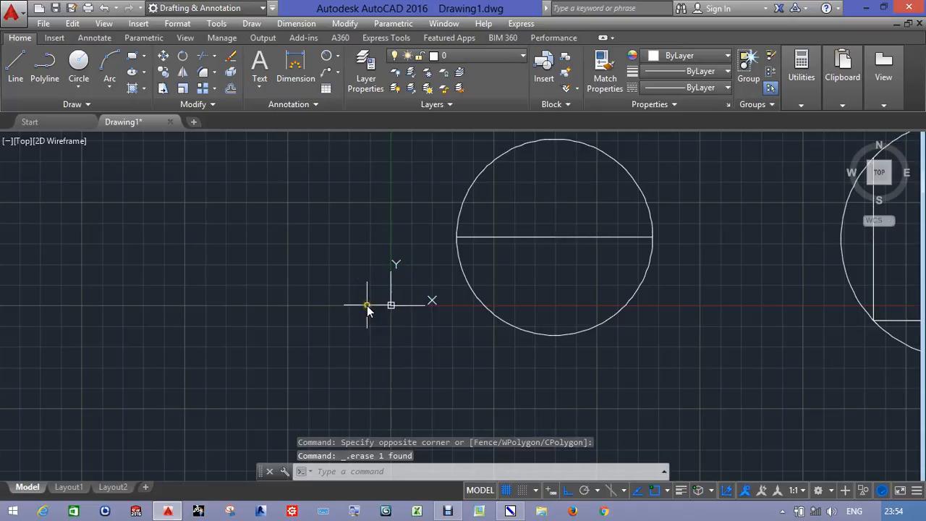
# Draw a Center, Diameter circle centred on the origin 0,0 with a diameter of 12
pyautogui.click(86, 85)
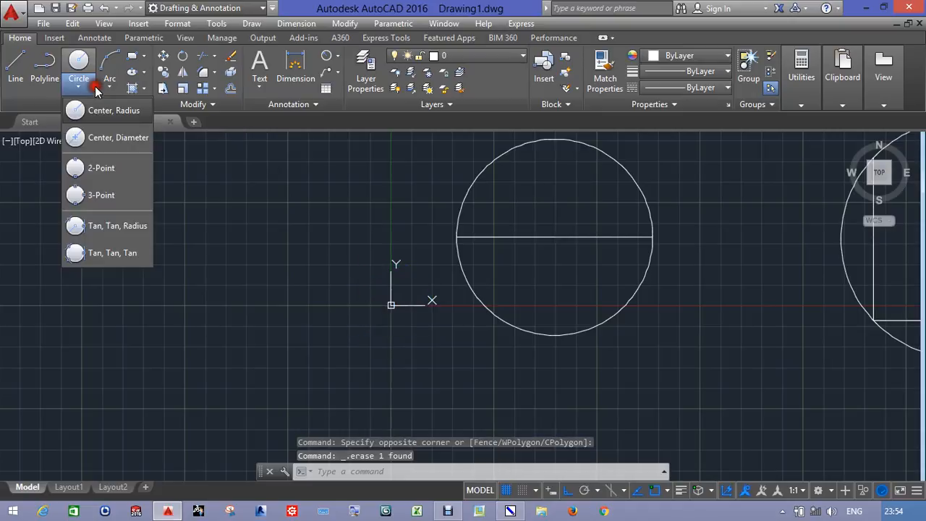
pyautogui.click(107, 140)
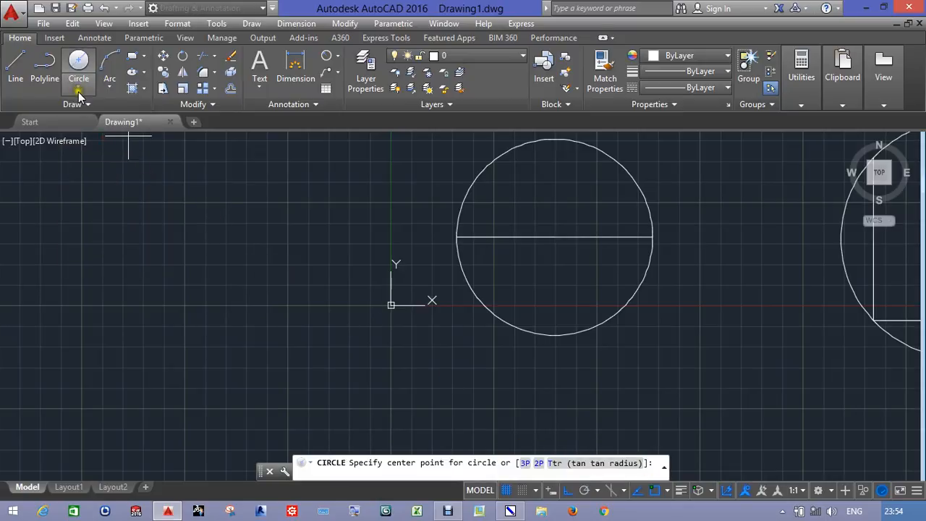
pyautogui.click(214, 276)
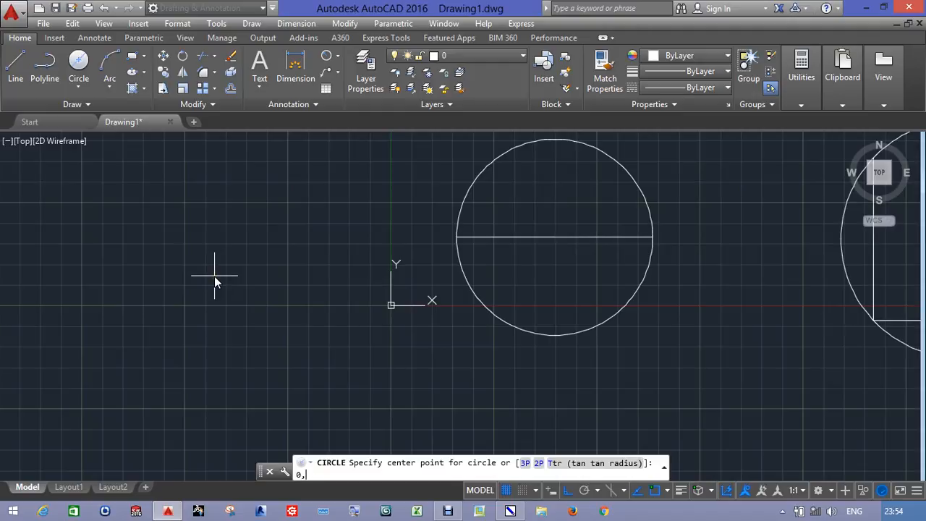
pyautogui.press('Return')
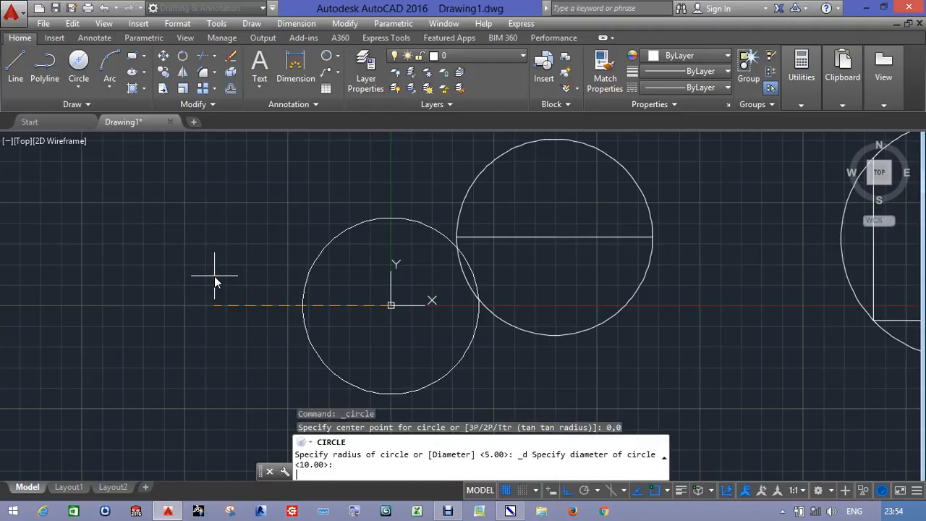
pyautogui.write('12')
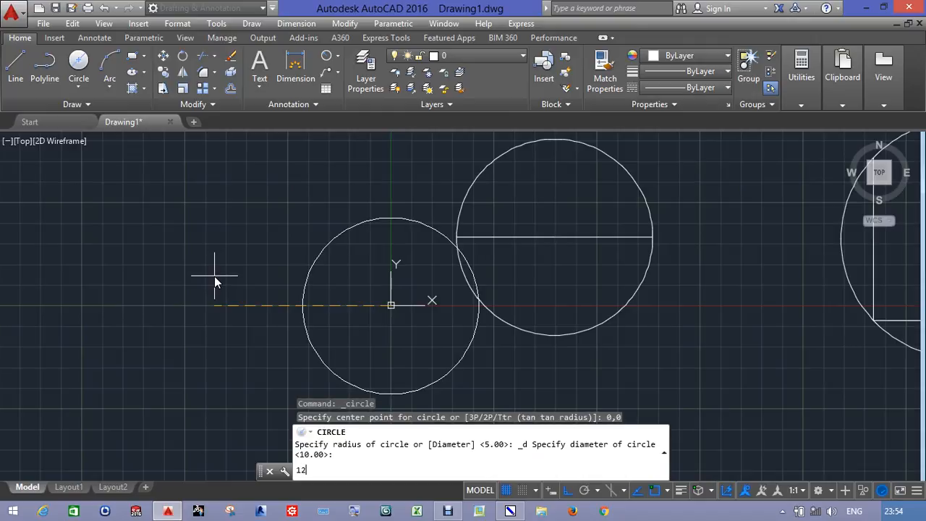
pyautogui.press('Return')
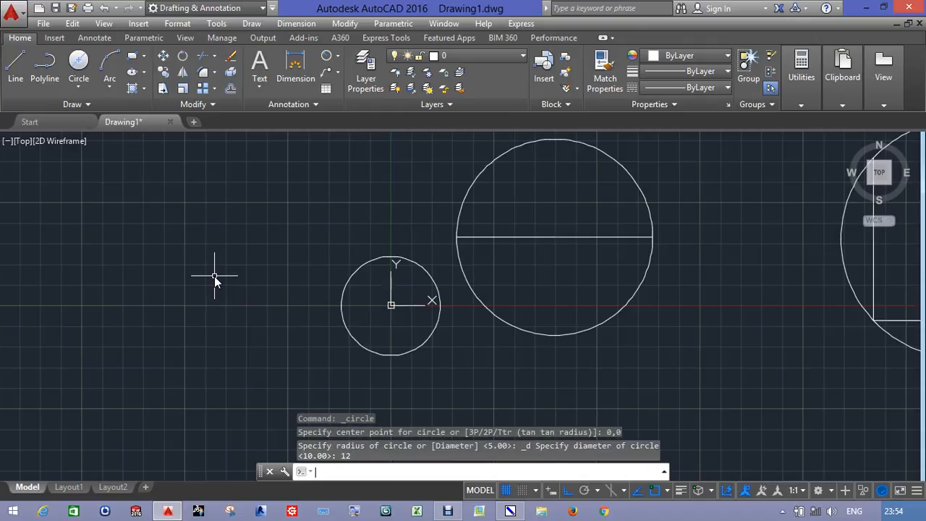
# Add a radius dimension to the circle at the origin, placed outside its upper left
pyautogui.click(331, 59)
pyautogui.click(364, 264)
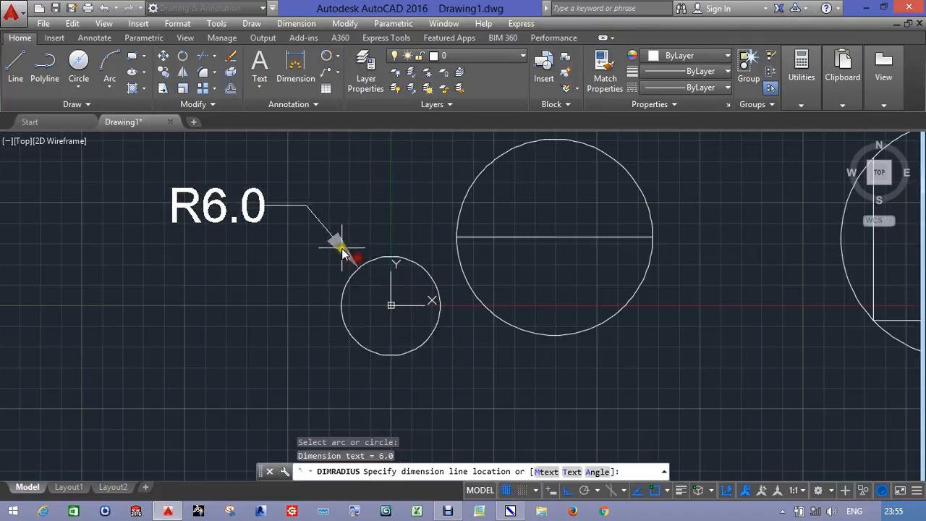
pyautogui.click(340, 248)
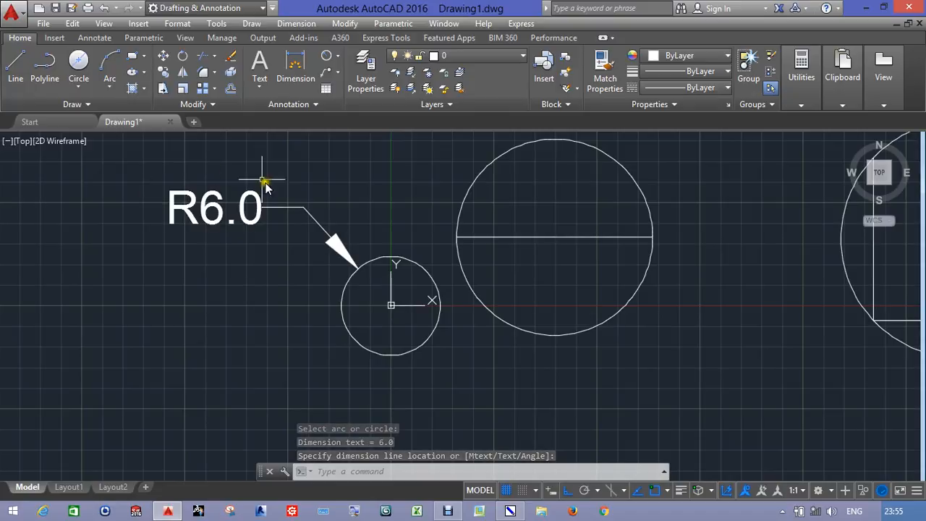
# Erase the radius dimension from the circle at the origin
pyautogui.moveTo(273, 248)
pyautogui.mouseDown(button='middle')
pyautogui.moveTo(290, 260)
pyautogui.moveTo(355, 249)
pyautogui.mouseUp(button='middle')
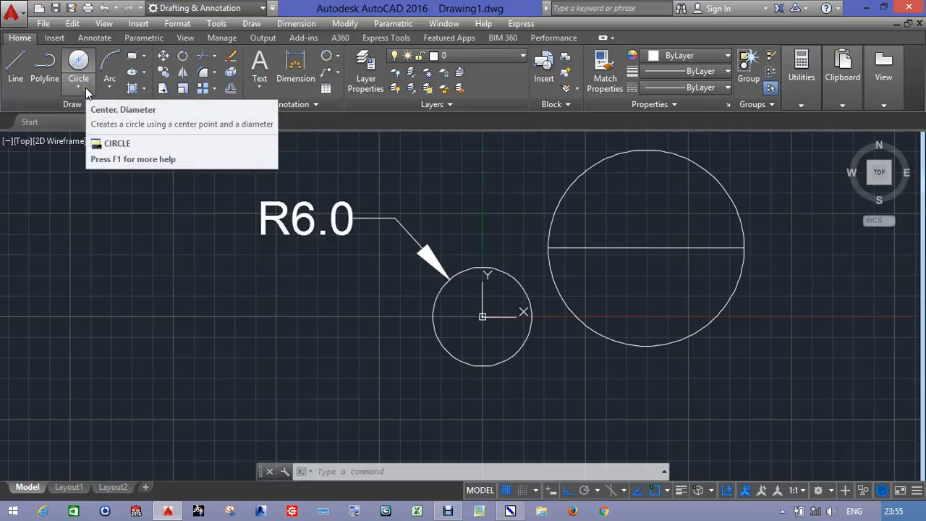
pyautogui.moveTo(374, 303)
pyautogui.mouseDown(button='middle')
pyautogui.moveTo(343, 298)
pyautogui.moveTo(314, 314)
pyautogui.moveTo(339, 327)
pyautogui.mouseUp(button='middle')
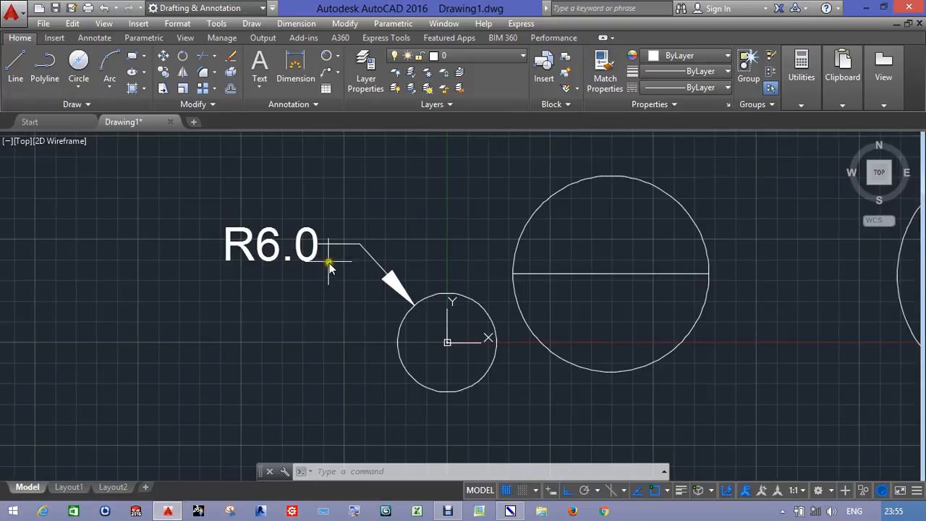
pyautogui.moveTo(313, 285)
pyautogui.mouseDown(button='middle')
pyautogui.moveTo(333, 291)
pyautogui.moveTo(320, 311)
pyautogui.mouseUp(button='middle')
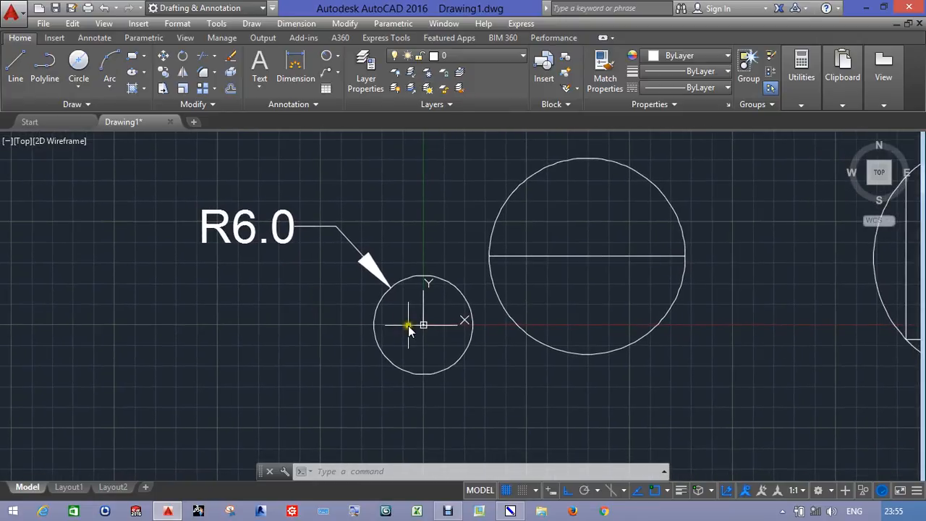
pyautogui.moveTo(405, 329); pyautogui.dragTo(375, 328, button='middle')
pyautogui.moveTo(285, 292); pyautogui.dragTo(307, 309, button='middle')
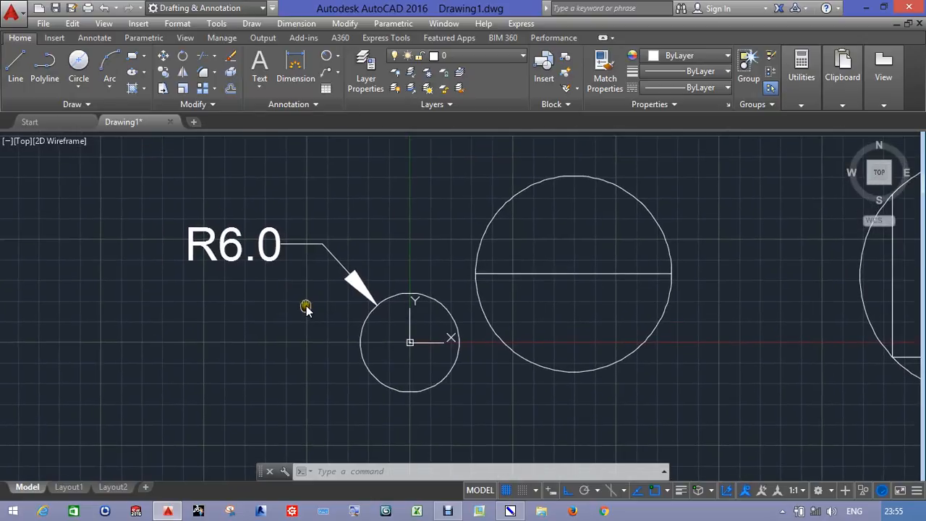
pyautogui.doubleClick(243, 246)
pyautogui.click(329, 212)
pyautogui.click(247, 295)
pyautogui.press('Delete')
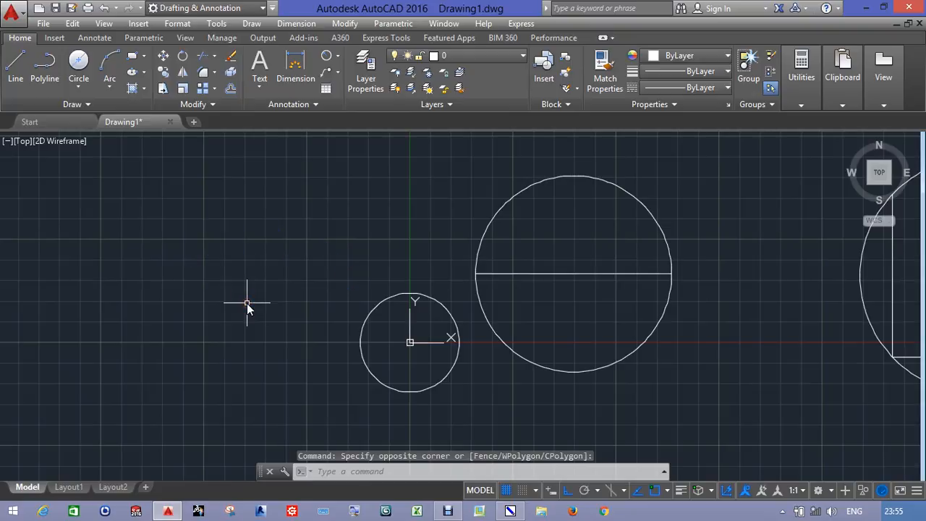
# Add a diameter dimension to the circle at the origin, placed outside its upper left
pyautogui.click(342, 62)
pyautogui.click(337, 217)
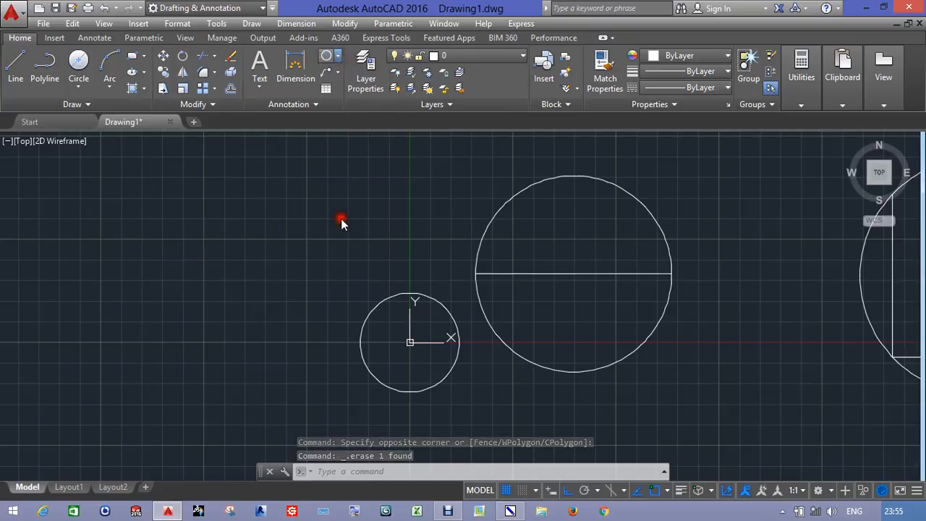
pyautogui.click(375, 313)
pyautogui.click(351, 228)
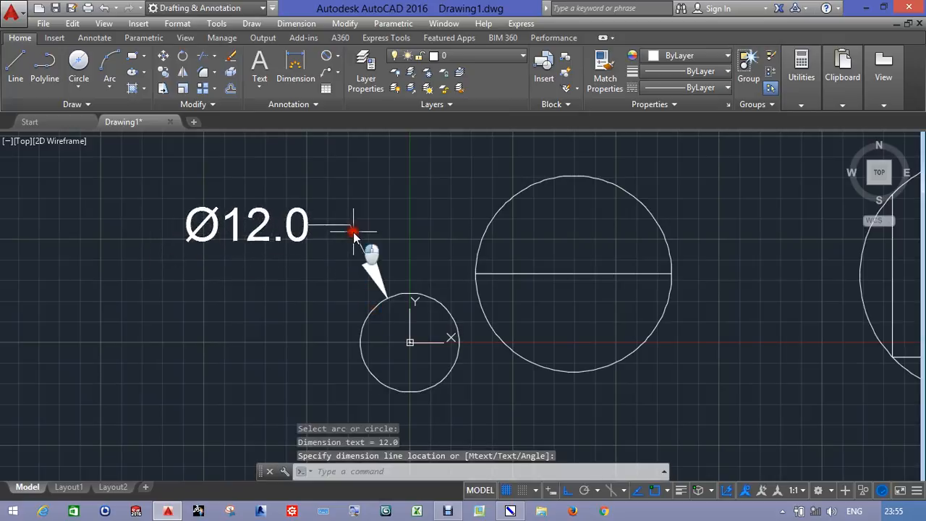
pyautogui.moveTo(325, 268); pyautogui.dragTo(374, 273, button='middle')
pyautogui.click(372, 200)
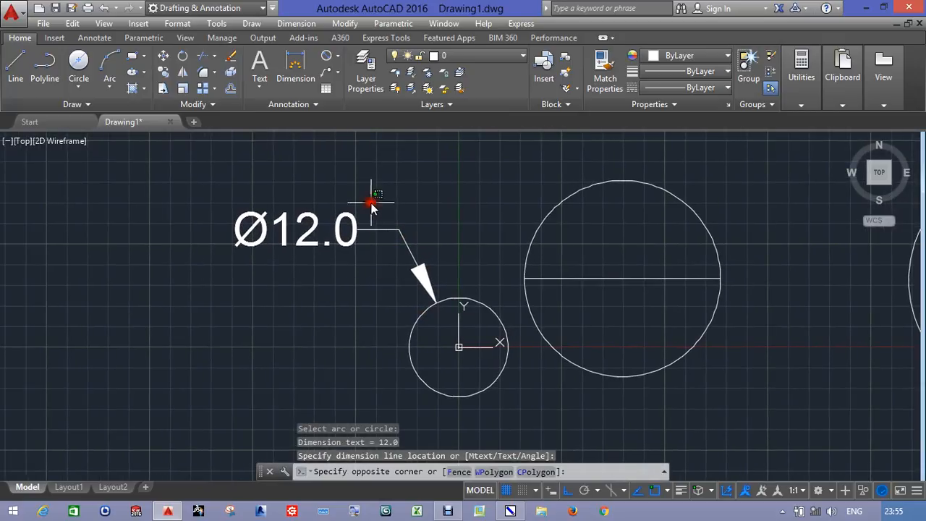
pyautogui.click(311, 274)
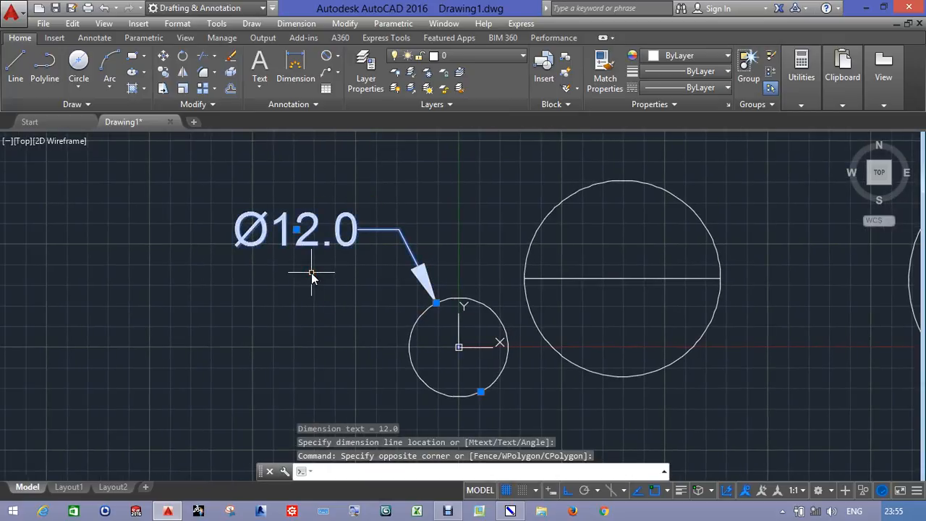
pyautogui.click(299, 338)
pyautogui.click(264, 335)
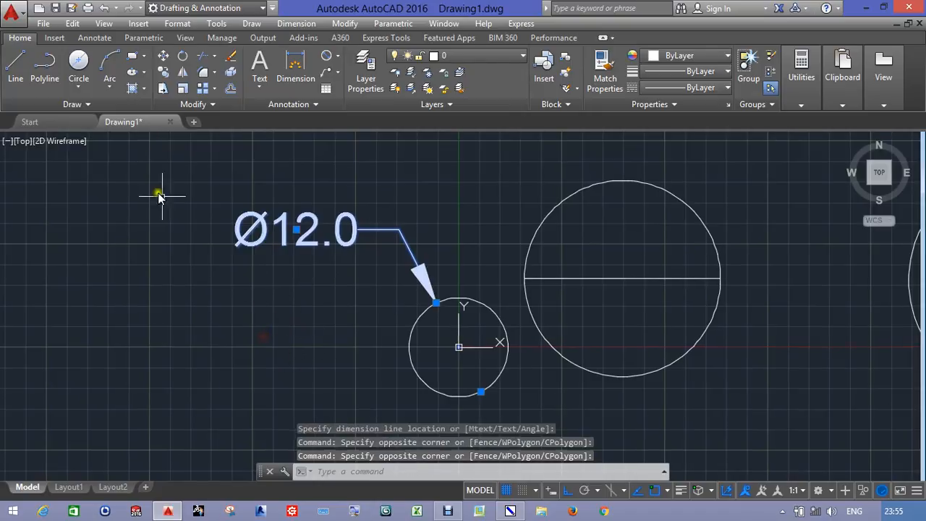
# Draw a single horizontal line in the empty area to the left of the Ø12.0 dimension
pyautogui.moveTo(162, 196); pyautogui.dragTo(286, 194, button='middle')
pyautogui.click(79, 88)
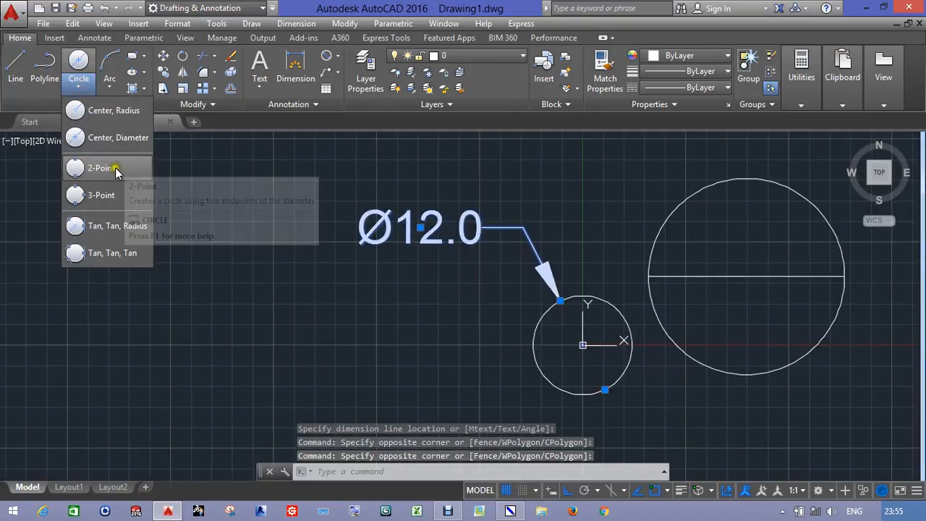
pyautogui.click(209, 230)
pyautogui.click(15, 64)
pyautogui.click(129, 234)
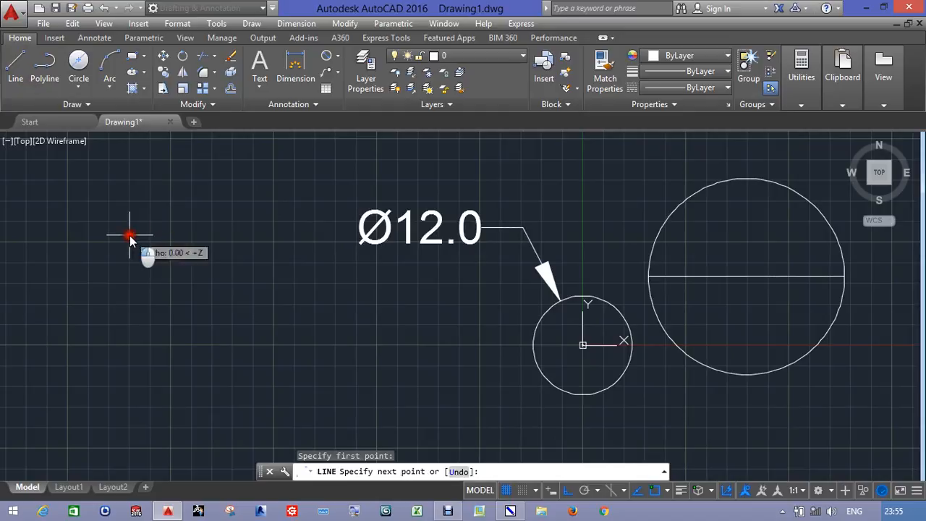
pyautogui.click(253, 233)
pyautogui.rightClick(275, 221)
pyautogui.click(281, 234)
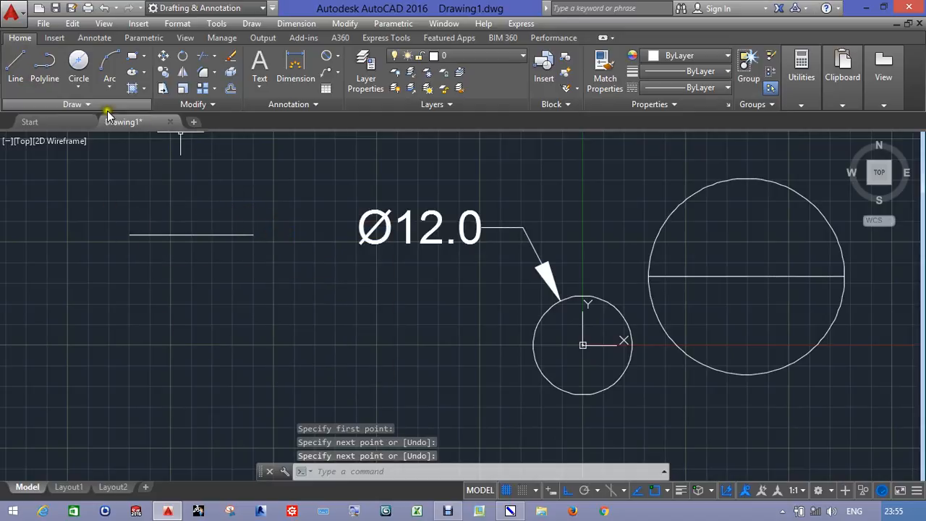
# Draw a 2-Point circle using the two endpoints of the new horizontal line as its diameter
pyautogui.click(84, 87)
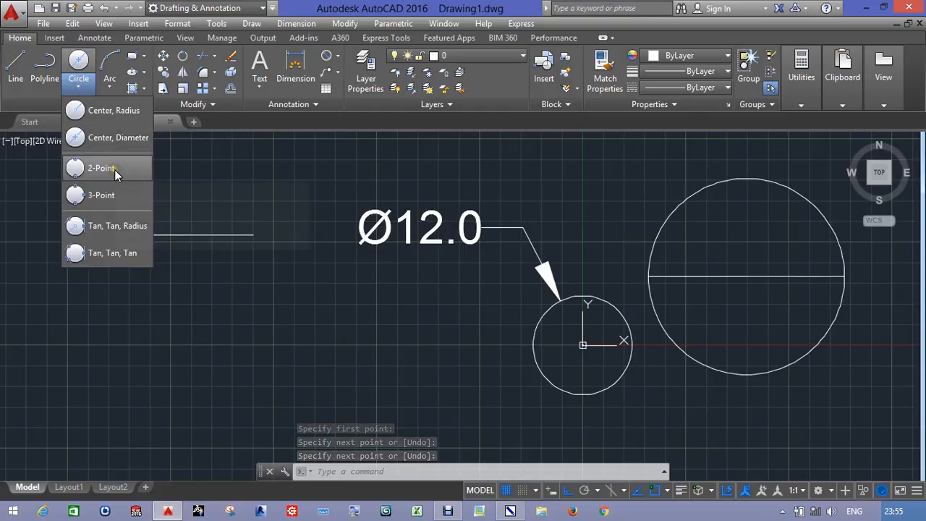
pyautogui.click(114, 169)
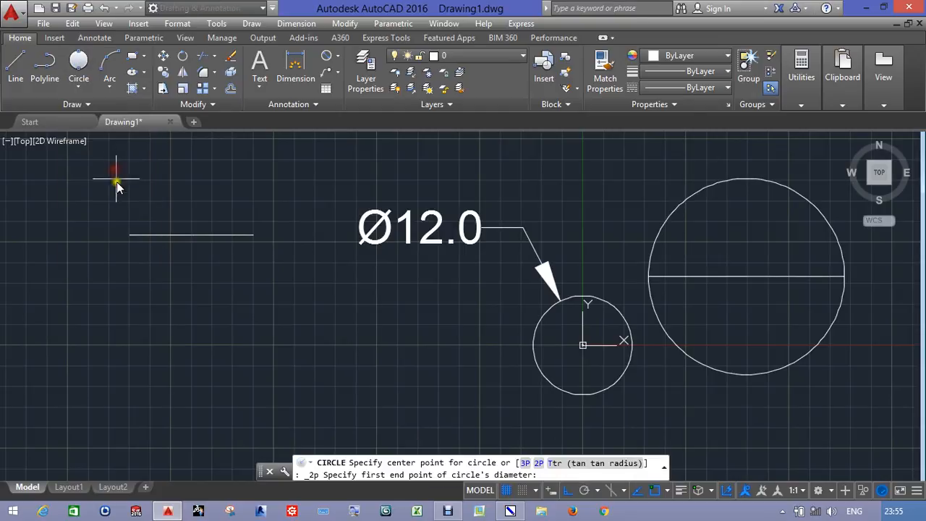
pyautogui.click(125, 235)
pyautogui.click(253, 235)
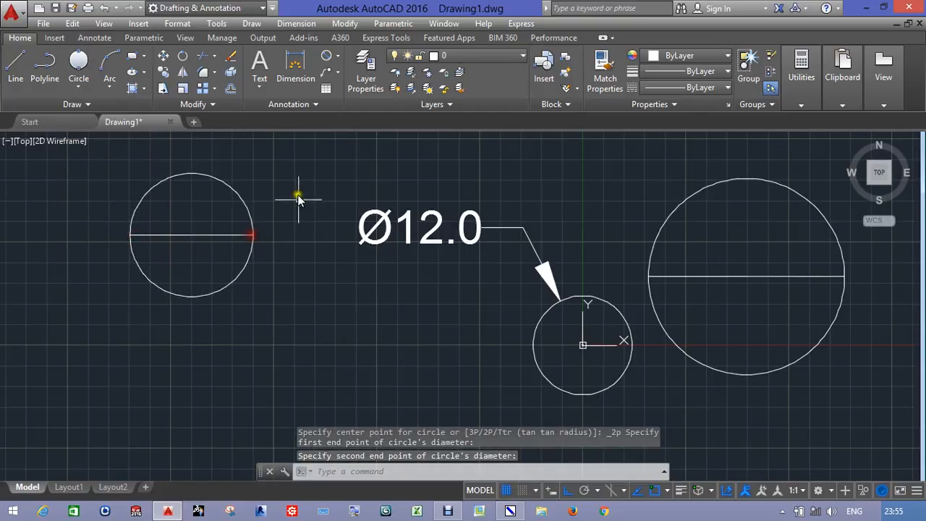
# Draw an L shape left of the 2-Point circle: a vertical line down, joined to a shorter horizontal line running right
pyautogui.moveTo(299, 196)
pyautogui.mouseDown(button='middle')
pyautogui.moveTo(397, 221)
pyautogui.moveTo(492, 221)
pyautogui.mouseUp(button='middle')
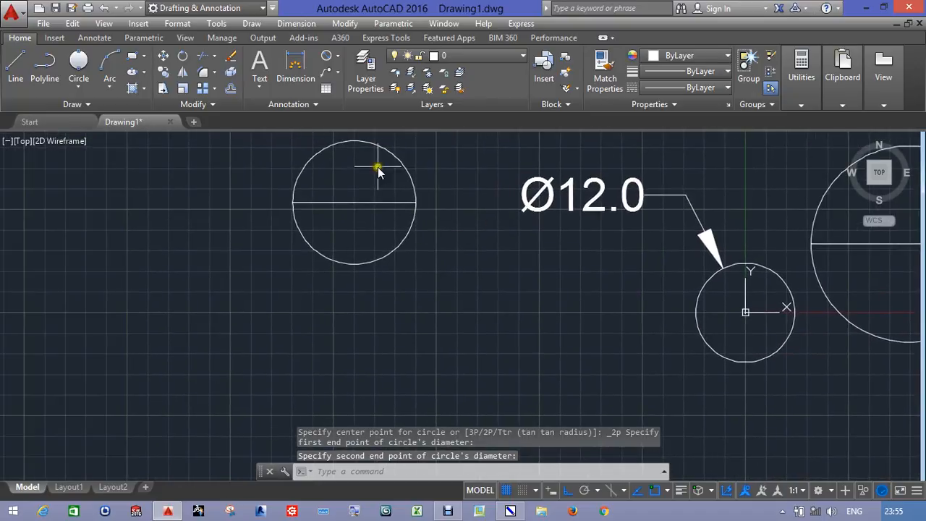
pyautogui.moveTo(385, 230); pyautogui.dragTo(441, 249, button='middle')
pyautogui.click(15, 73)
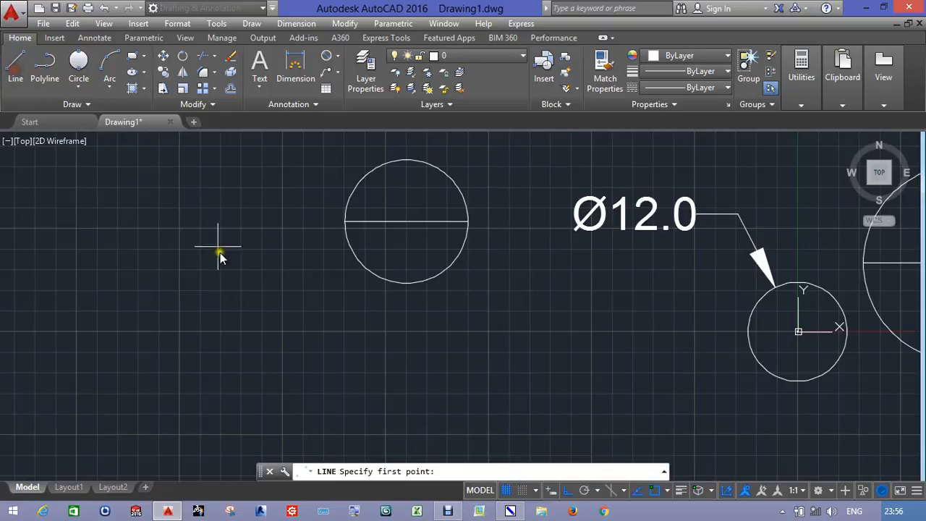
pyautogui.click(211, 229)
pyautogui.click(164, 378)
pyautogui.click(275, 377)
pyautogui.rightClick(276, 377)
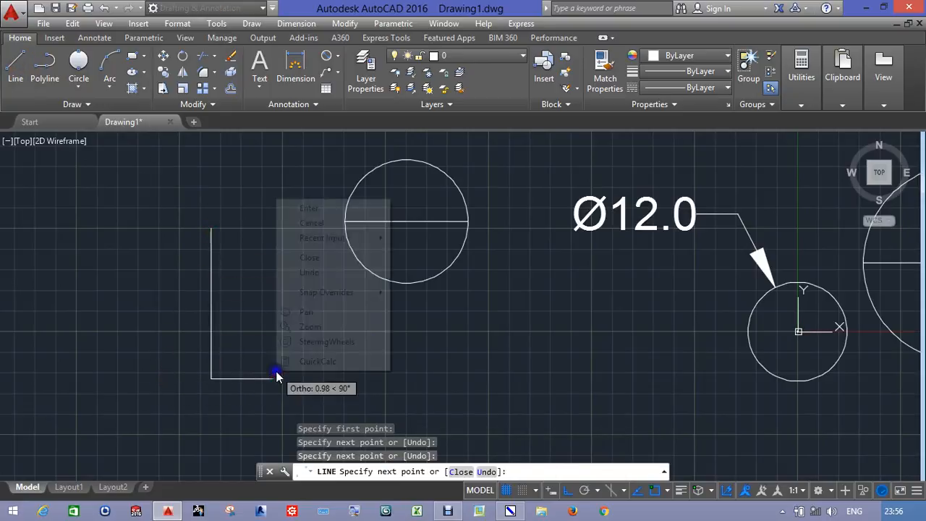
pyautogui.click(314, 222)
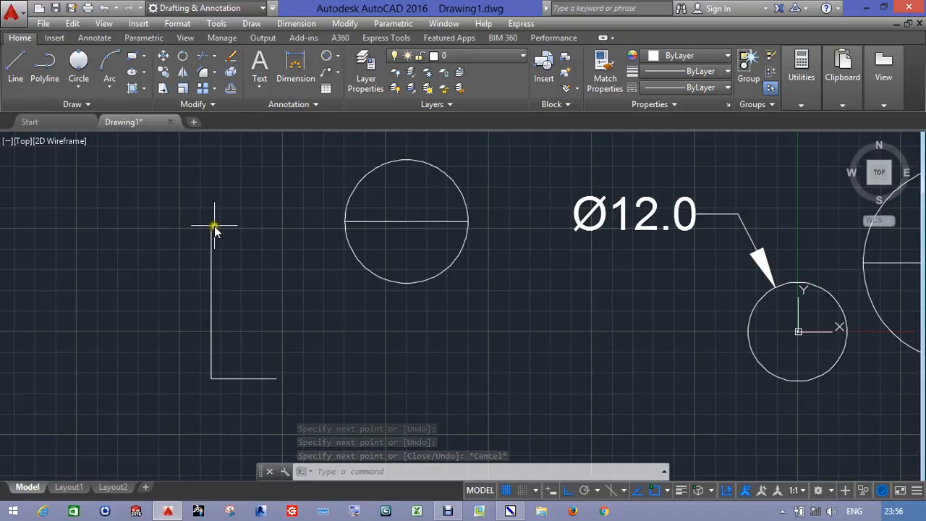
# Draw a 3-Point circle through the upper end, the corner and the right end of the L-shaped lines
pyautogui.click(81, 86)
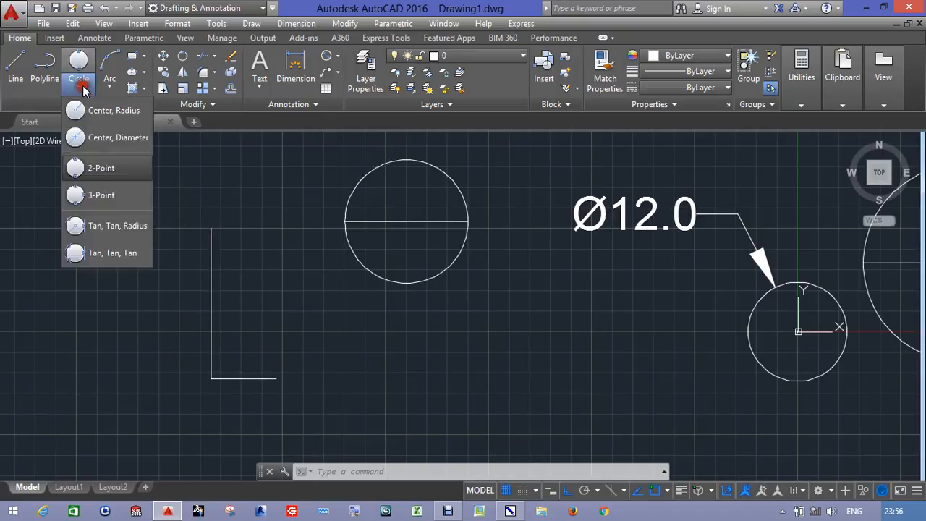
pyautogui.click(120, 199)
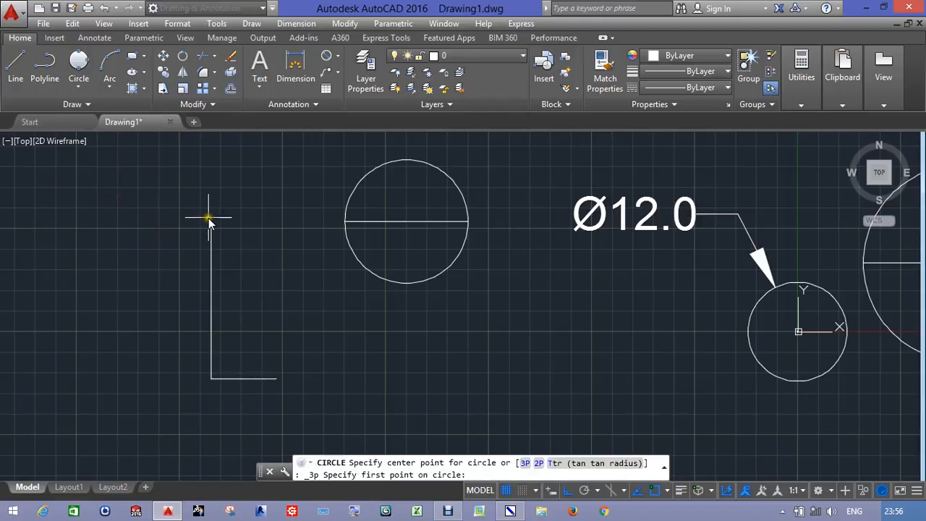
pyautogui.click(81, 85)
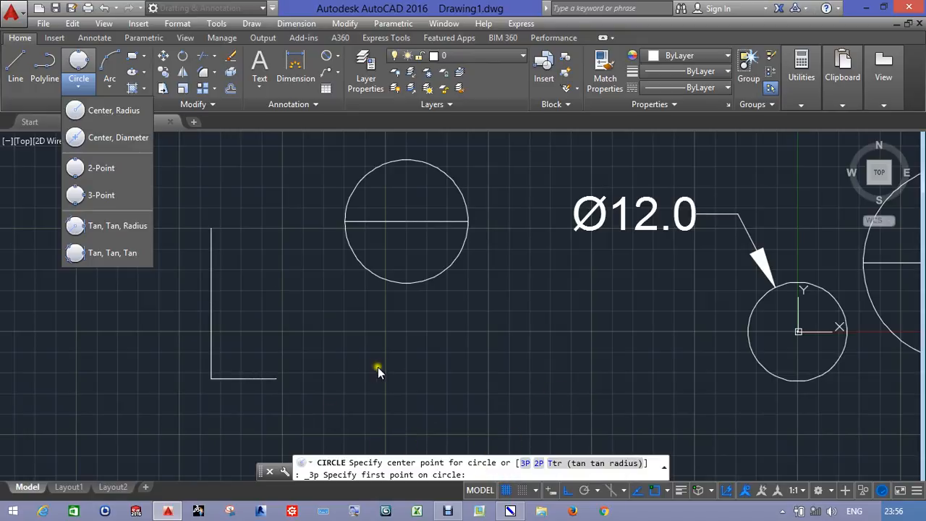
pyautogui.click(213, 229)
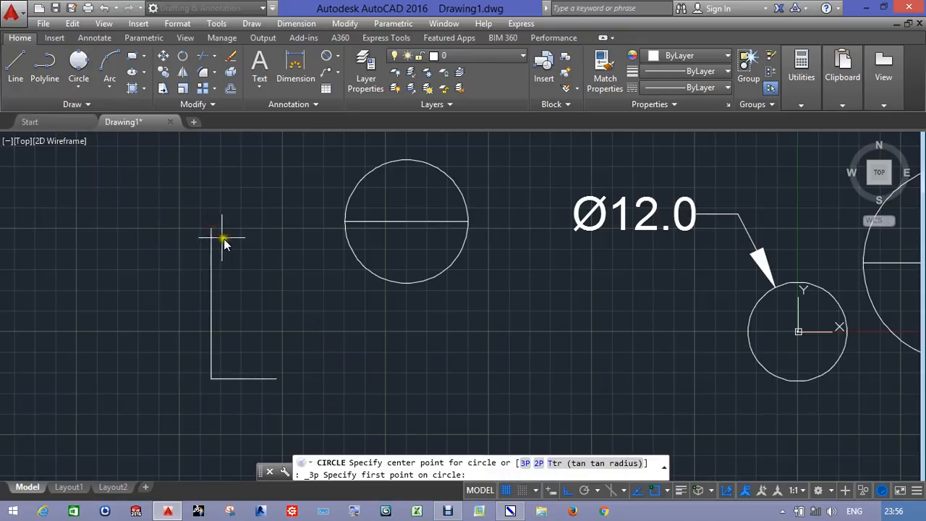
pyautogui.click(211, 228)
pyautogui.click(208, 383)
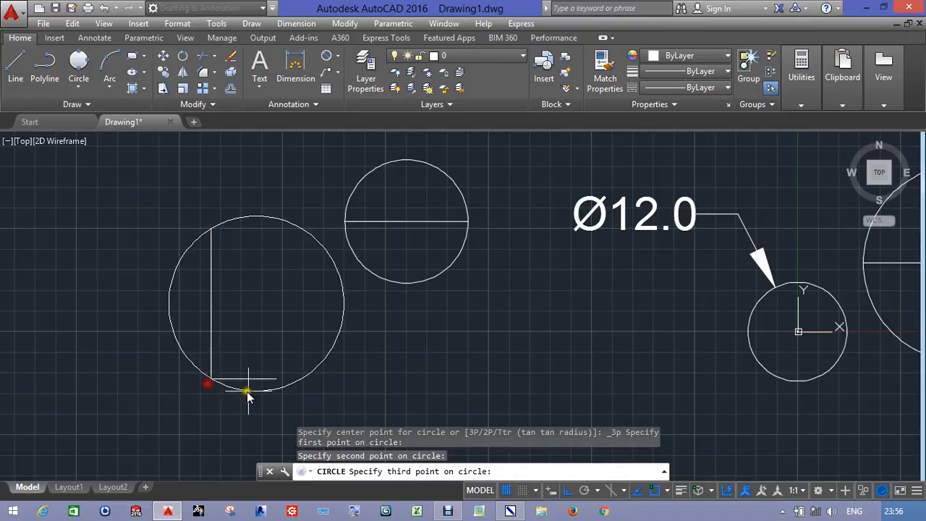
pyautogui.click(273, 381)
# Draw a larger L shape left of the 3-Point circle, with a long vertical line and a longer horizontal line meeting at a corner
pyautogui.moveTo(422, 333)
pyautogui.mouseDown(button='middle')
pyautogui.moveTo(581, 347)
pyautogui.moveTo(583, 253)
pyautogui.mouseUp(button='middle')
pyautogui.scroll(-4, 592, 341)
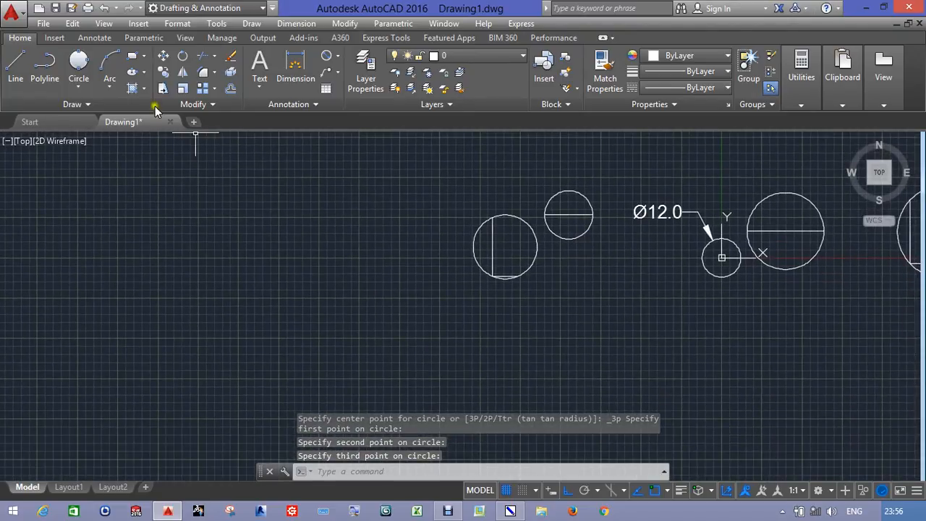
pyautogui.click(69, 87)
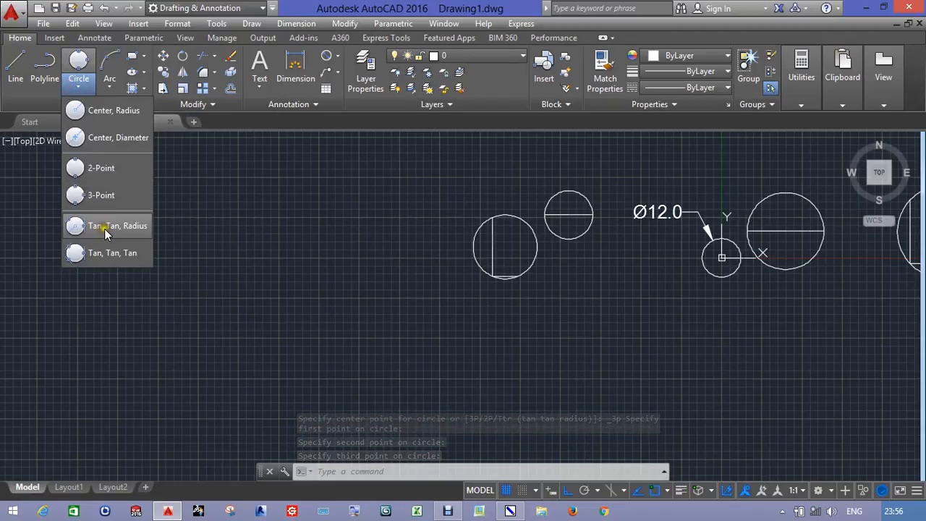
pyautogui.click(282, 253)
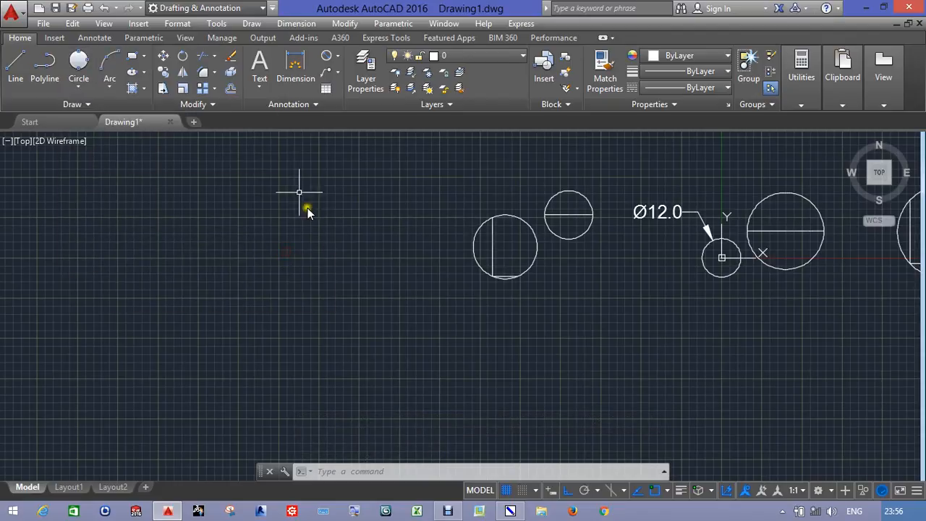
pyautogui.click(22, 71)
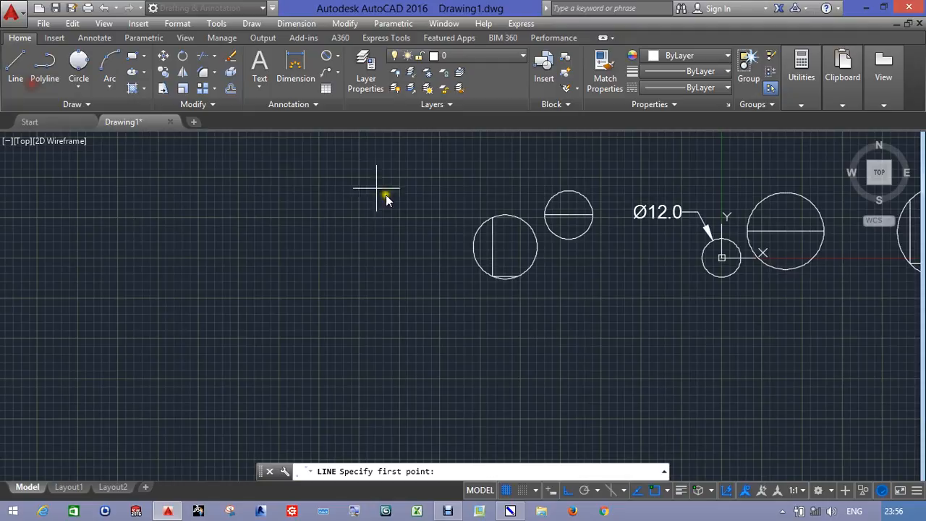
pyautogui.click(199, 174)
pyautogui.click(185, 378)
pyautogui.click(455, 375)
pyautogui.rightClick(433, 321)
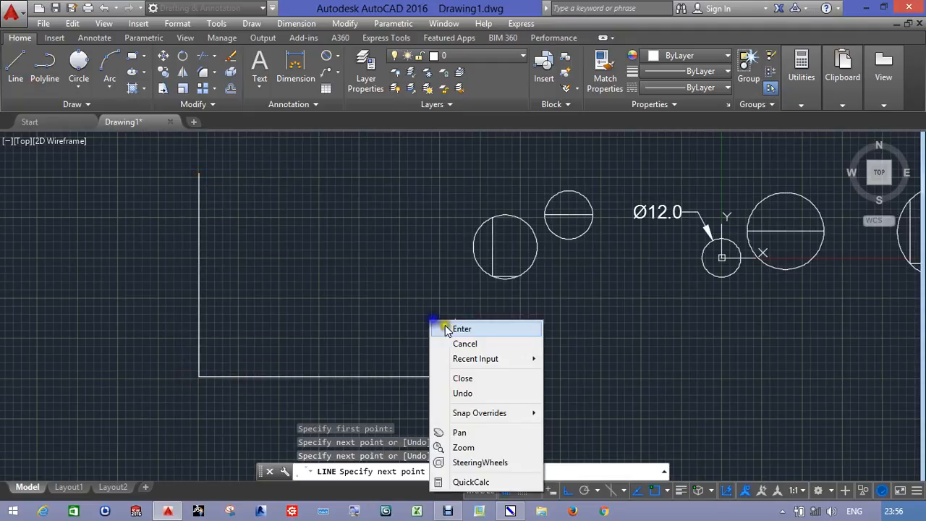
pyautogui.click(444, 324)
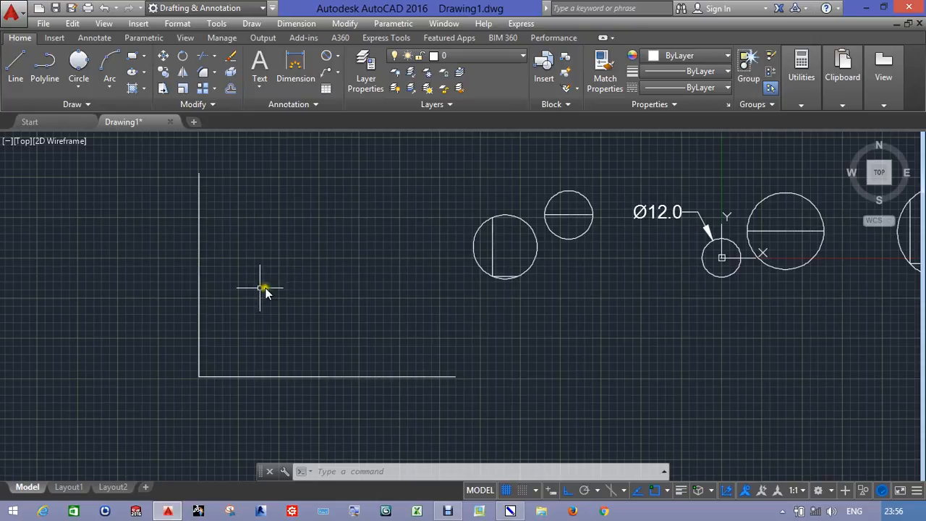
# Draw a Tan, Tan, Radius circle tangent to the large L's horizontal and vertical lines with a radius of 15
pyautogui.click(81, 91)
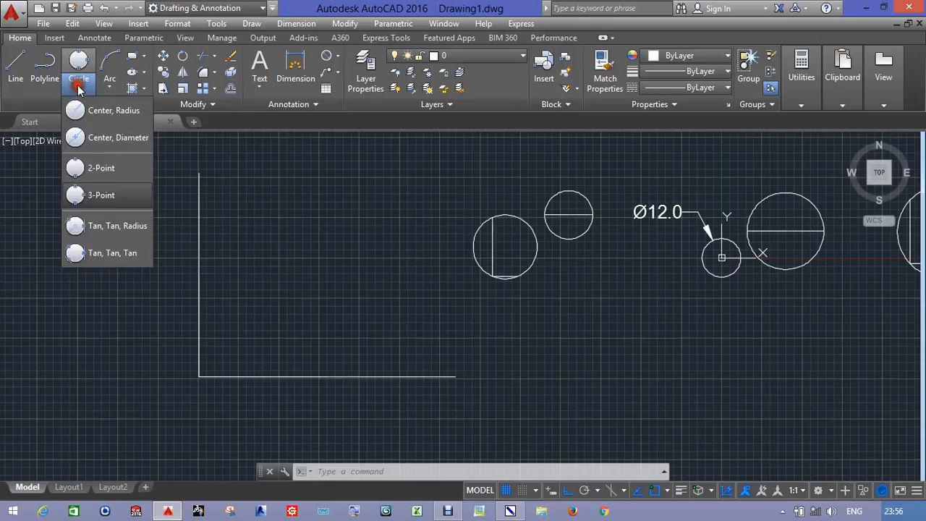
pyautogui.click(79, 234)
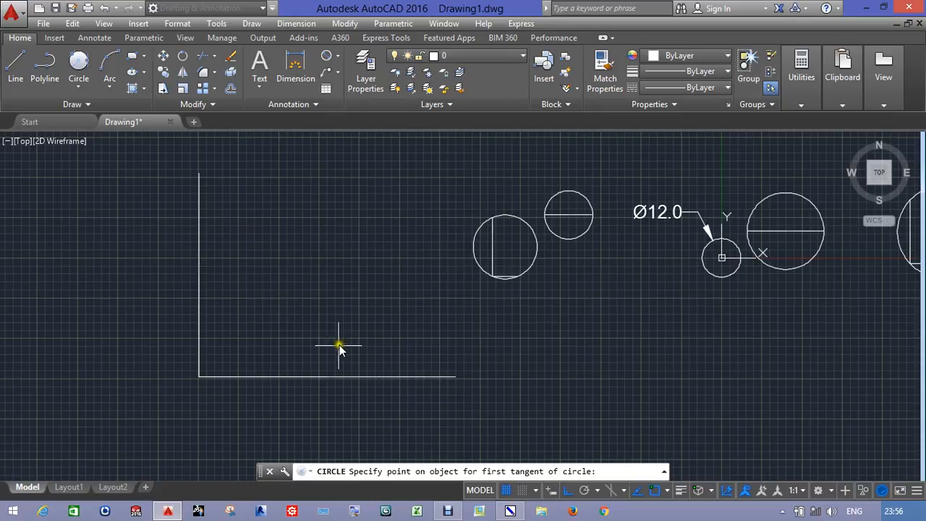
pyautogui.click(327, 376)
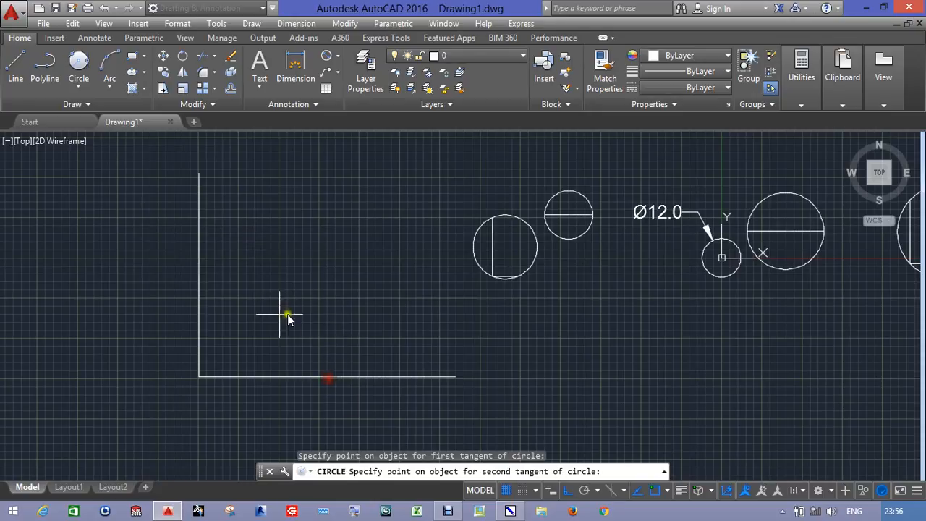
pyautogui.click(201, 280)
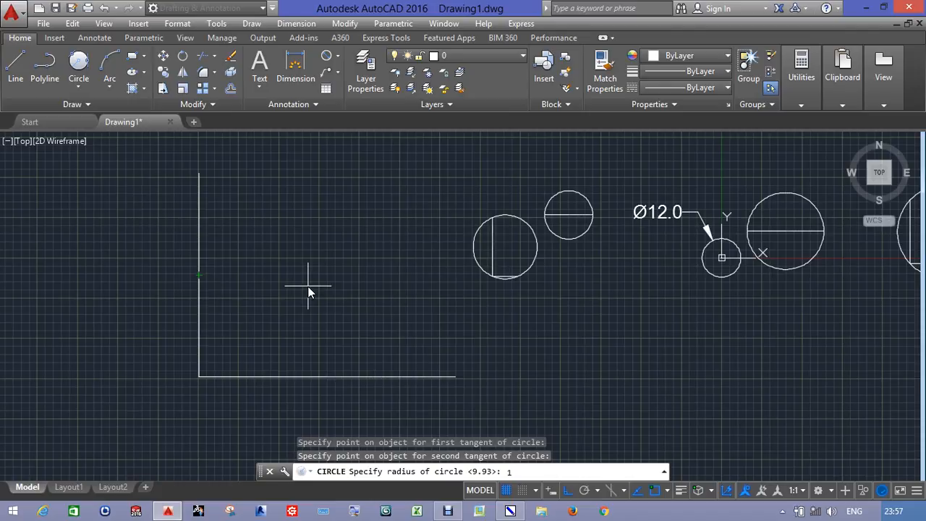
pyautogui.press('Return')
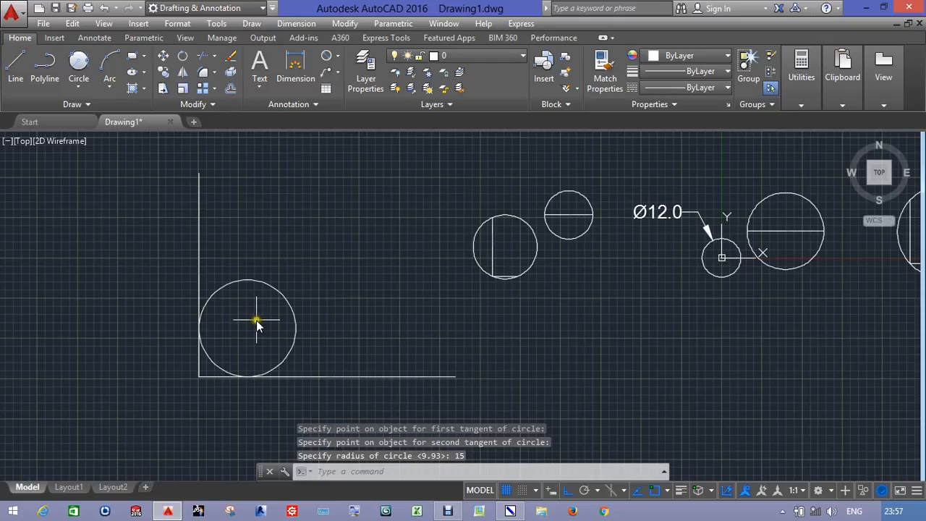
# Draw a Tan, Tan, Tan circle in the large L's corner, tangent to the radius 15 circle, the vertical line and the horizontal line
pyautogui.scroll(6, 199, 386)
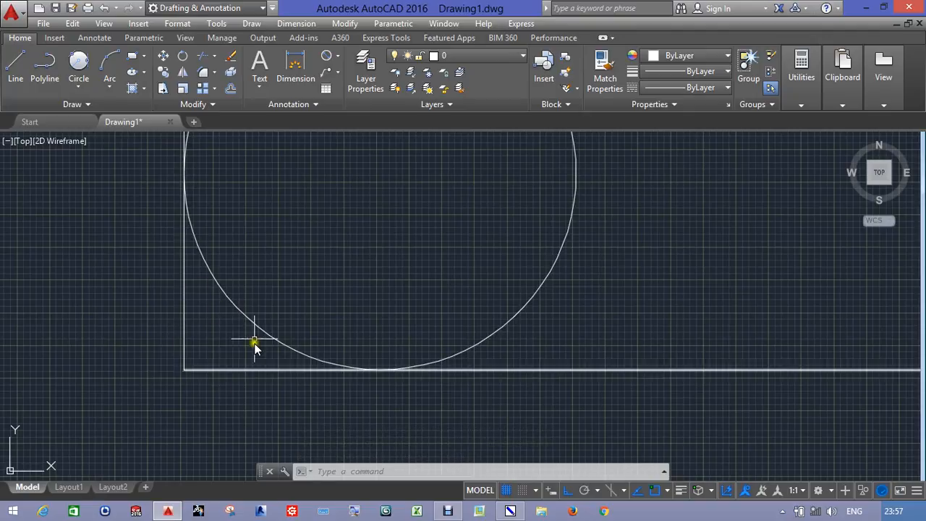
pyautogui.click(75, 85)
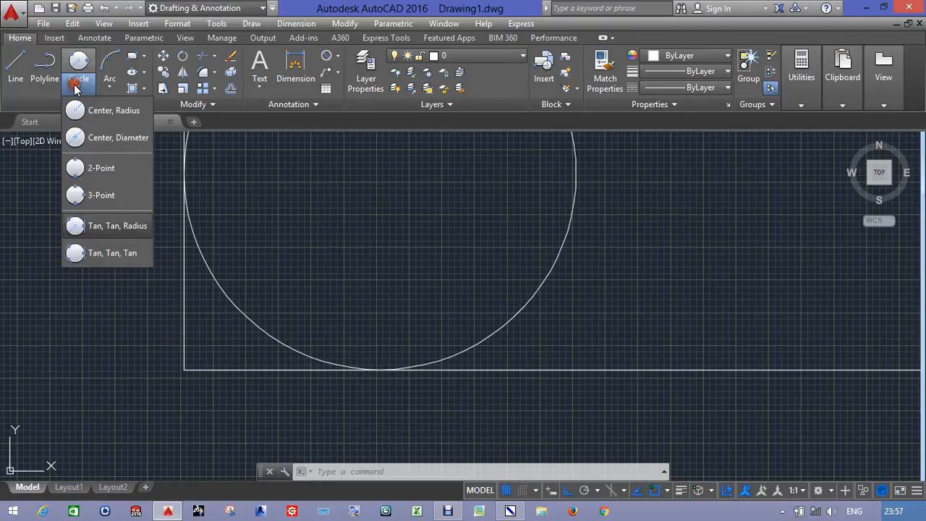
pyautogui.click(99, 255)
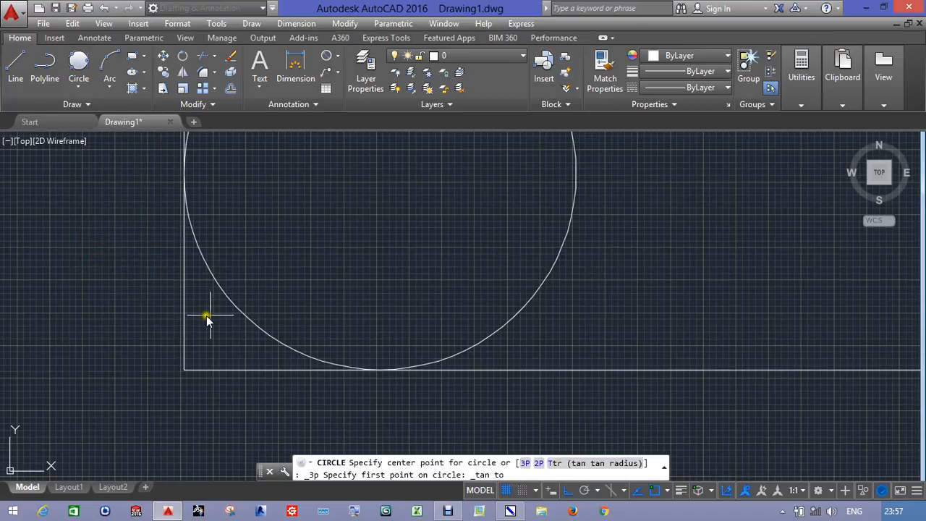
pyautogui.click(239, 314)
pyautogui.click(184, 324)
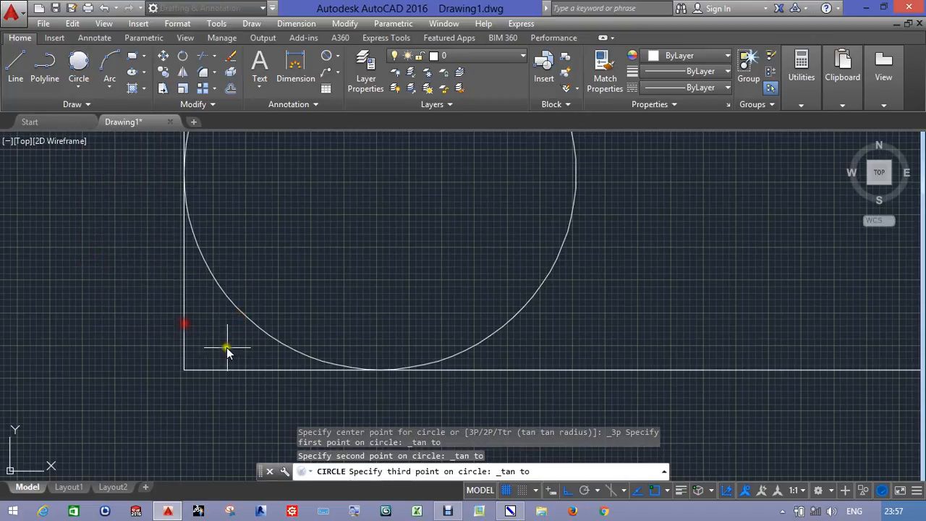
pyautogui.click(244, 372)
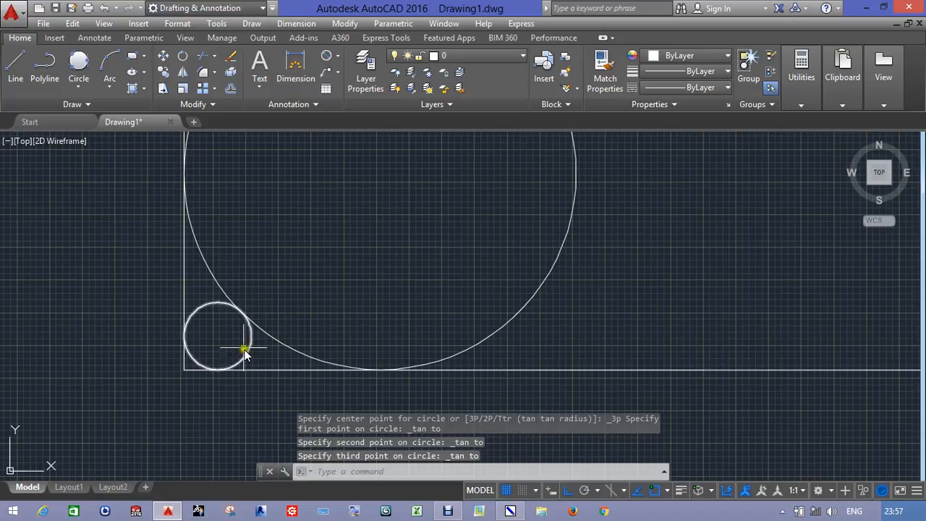
pyautogui.moveTo(229, 343); pyautogui.dragTo(284, 354, button='middle')
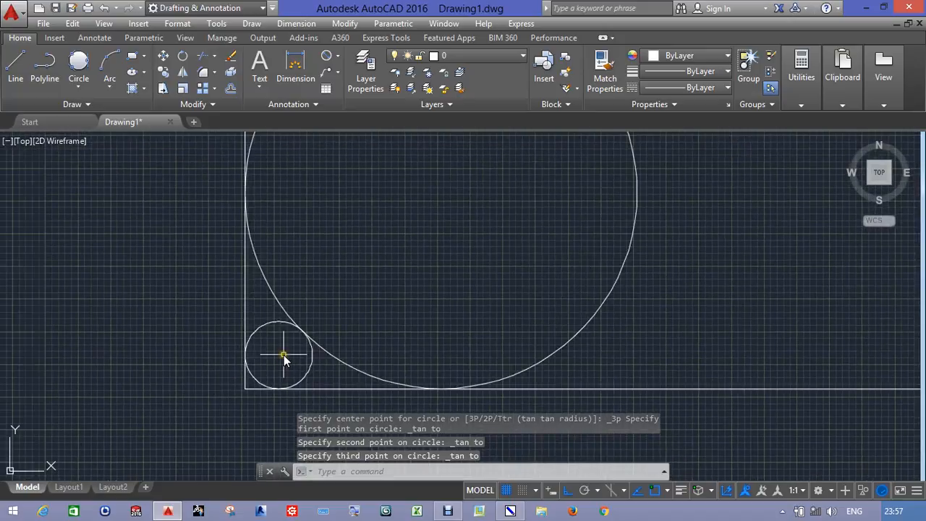